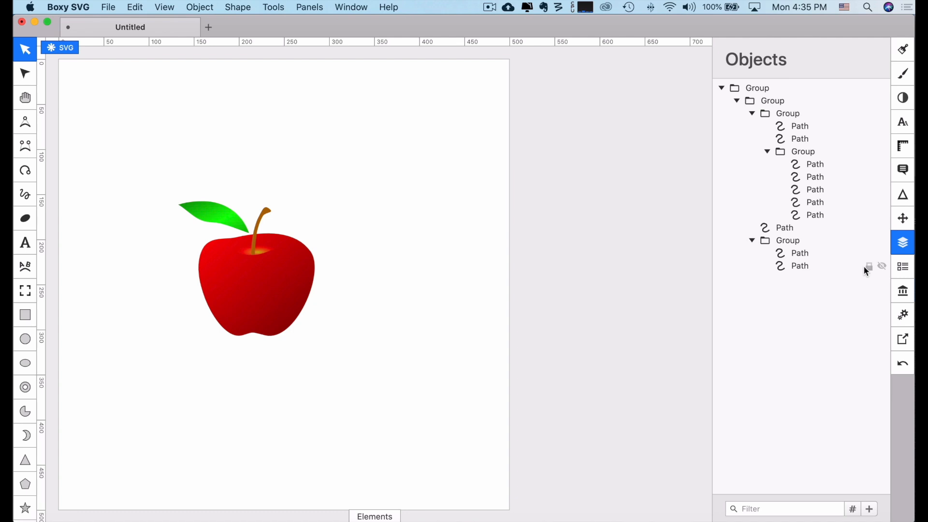
Ungroup the outermost apple group and expand the remaining group in the object list
left_click(750, 91)
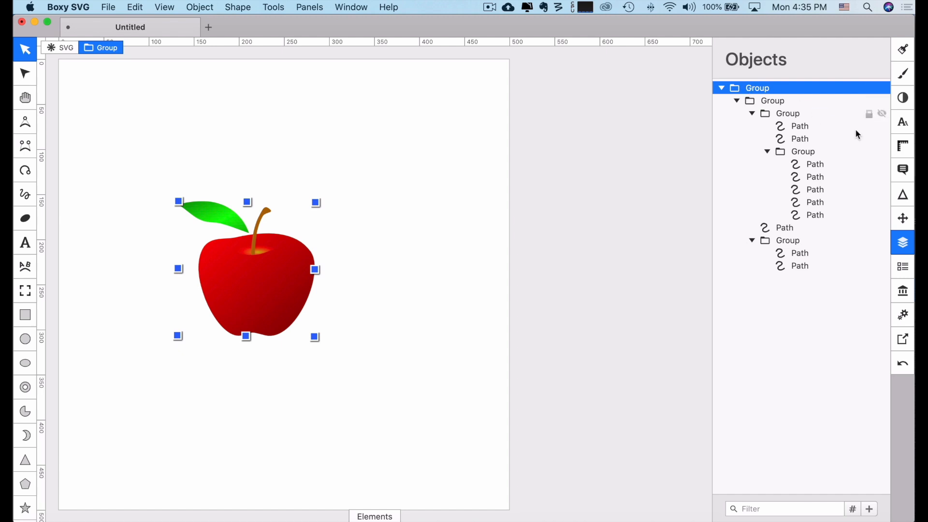
left_click(904, 220)
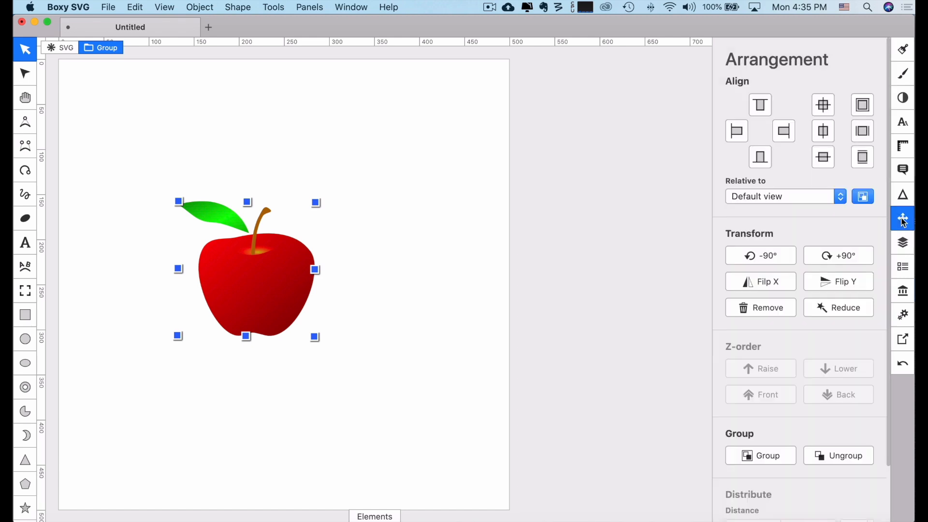
left_click(849, 457)
left_click(903, 243)
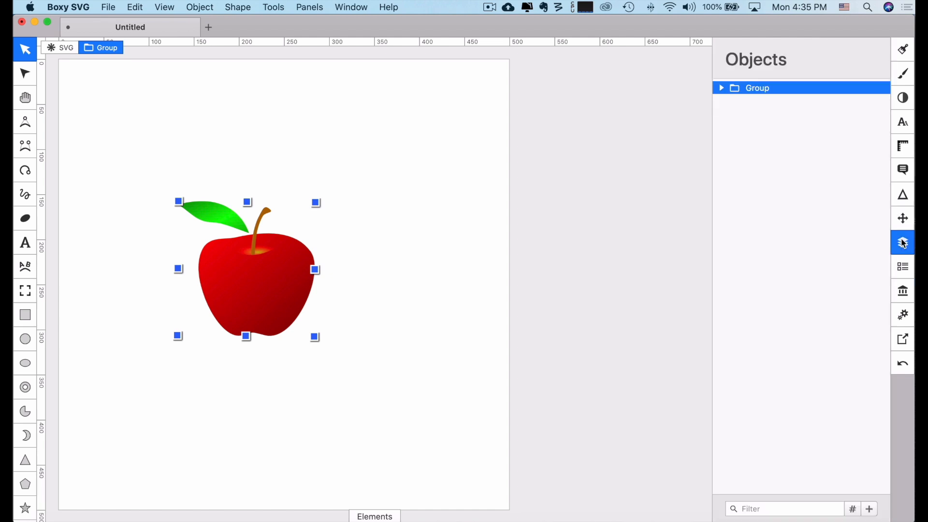
left_click(721, 88)
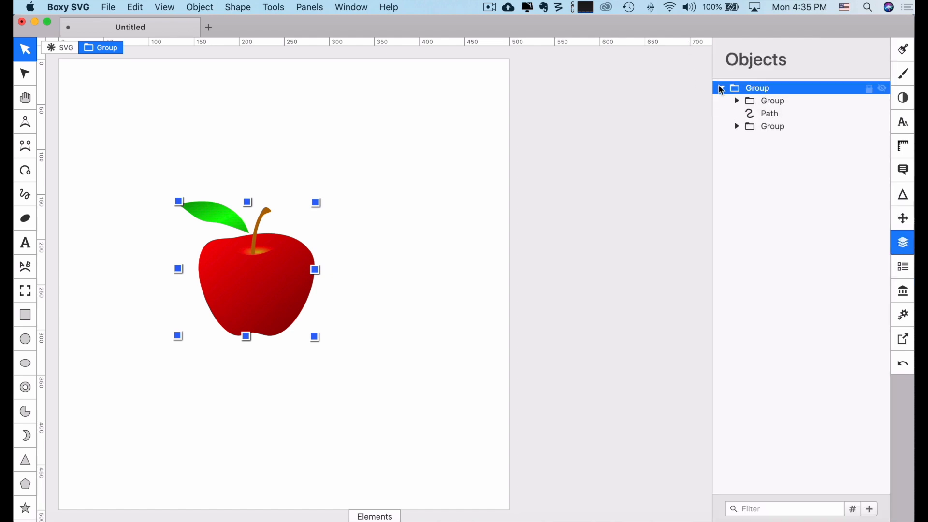
Ungroup the apple's remaining outer group and expand its first subgroup in the object list
left_click(903, 220)
left_click(850, 456)
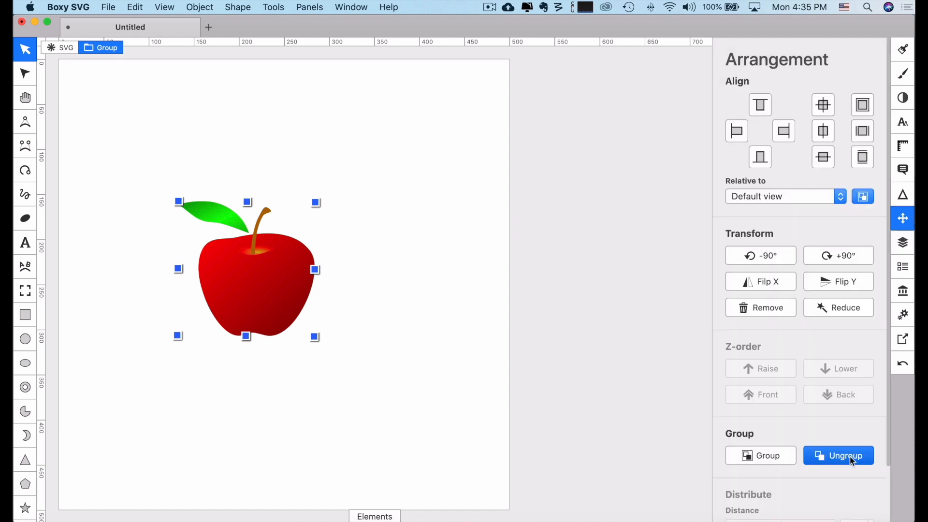
left_click(899, 242)
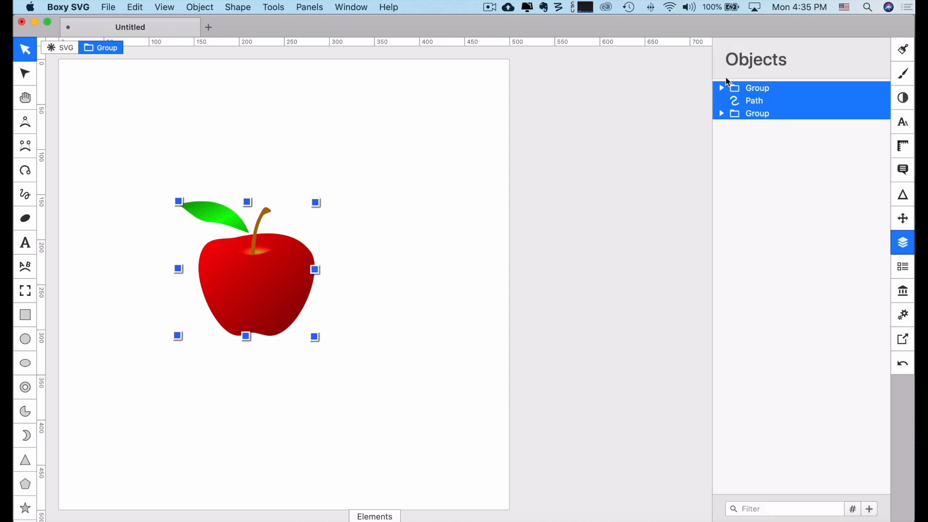
left_click(722, 89)
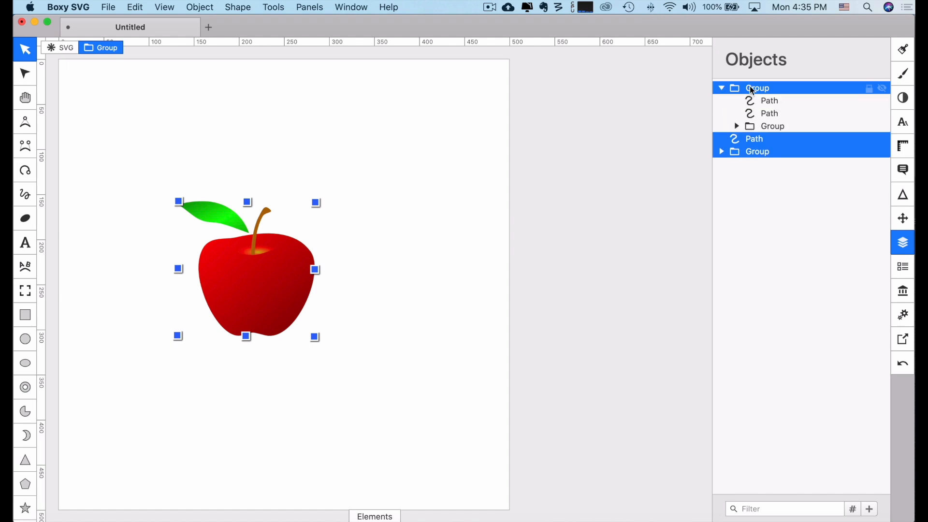
Ungroup the selected top-level subgroups of the apple and return to the object list
left_click(902, 223)
left_click(849, 456)
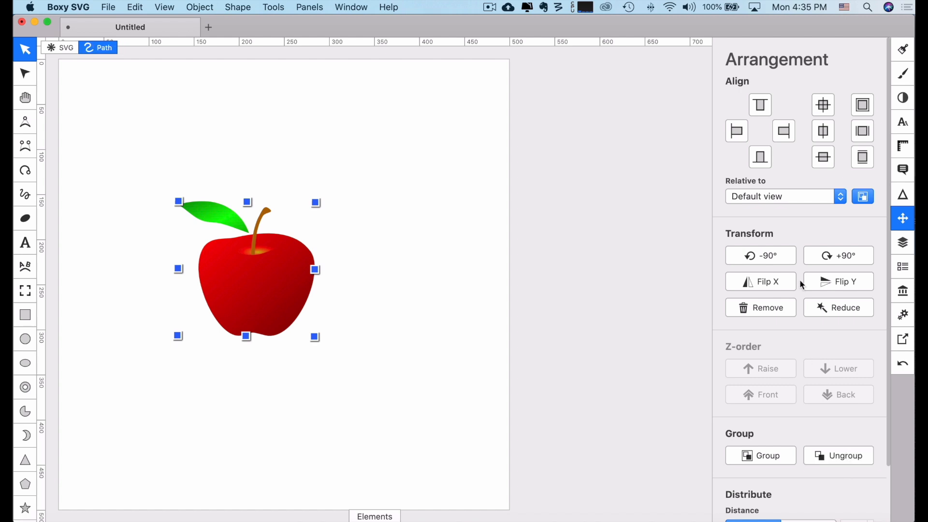
left_click(903, 242)
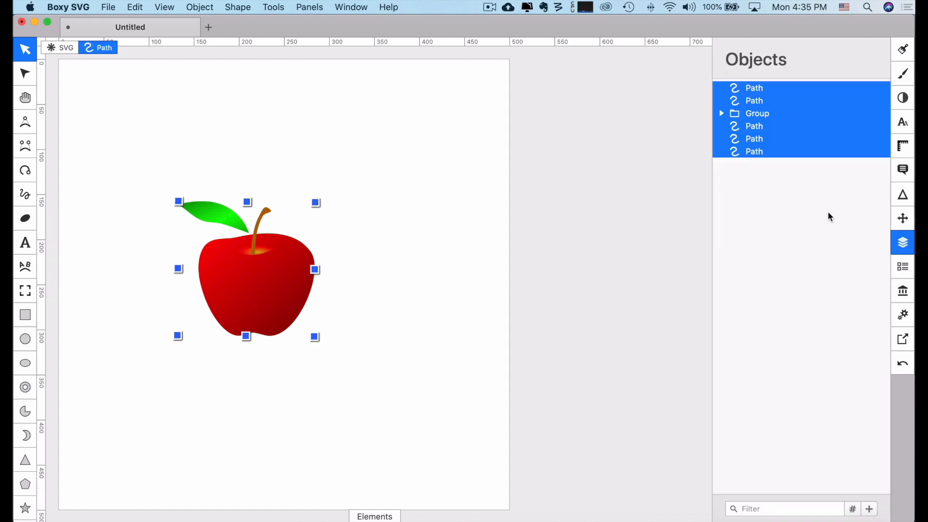
Ungroup the leaf group into separate paths and return to the object list
left_click(734, 115)
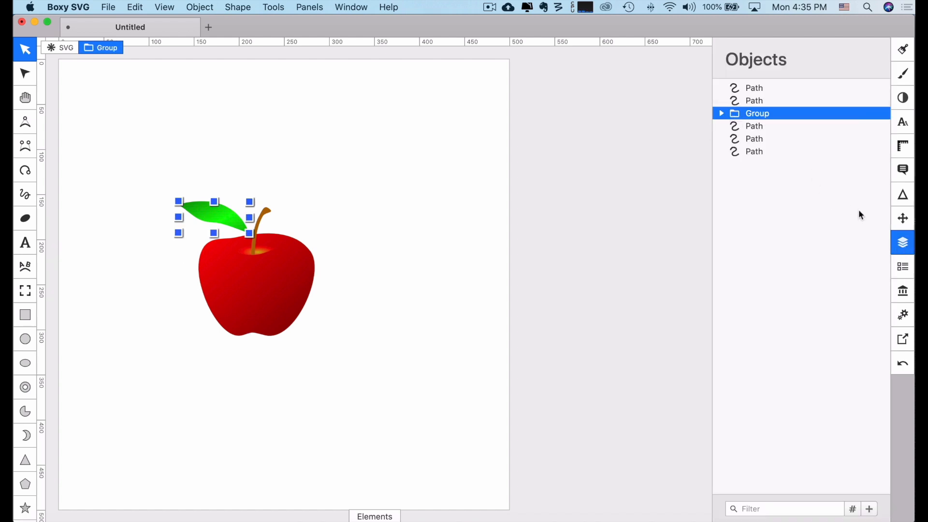
left_click(902, 218)
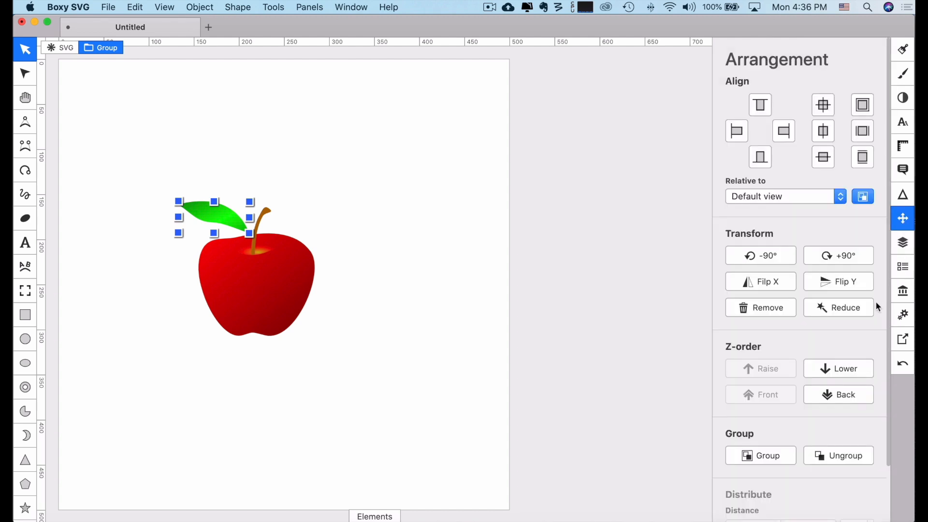
left_click(836, 460)
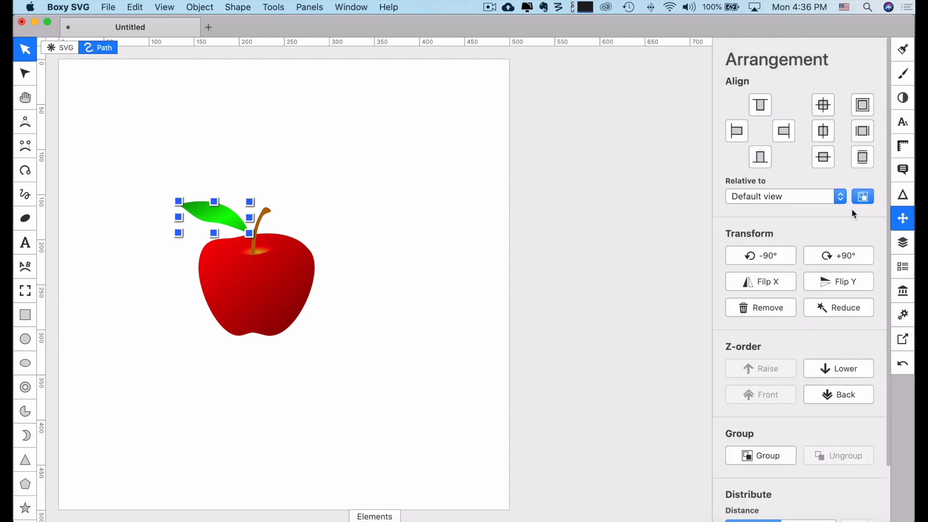
left_click(903, 242)
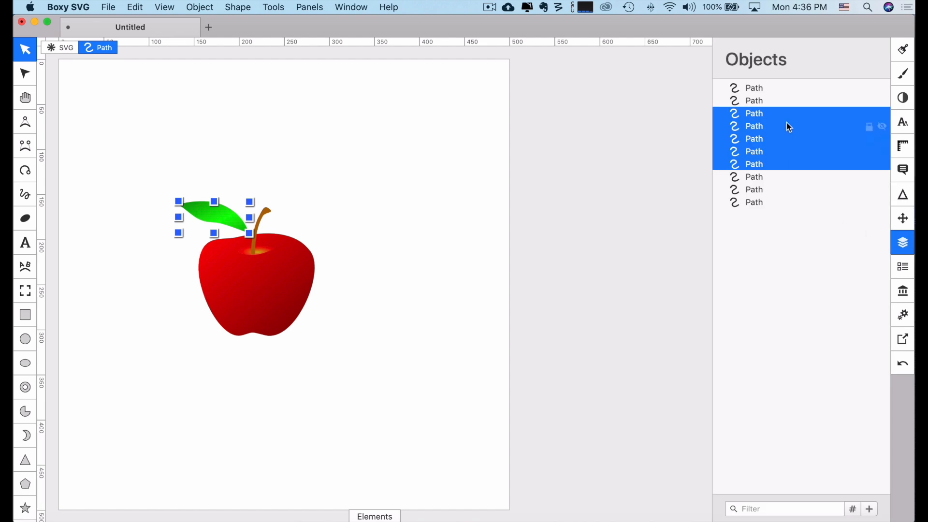
Examine the individual paths in the object list to see which part of the apple each one forms
left_click(743, 89)
left_click(748, 102)
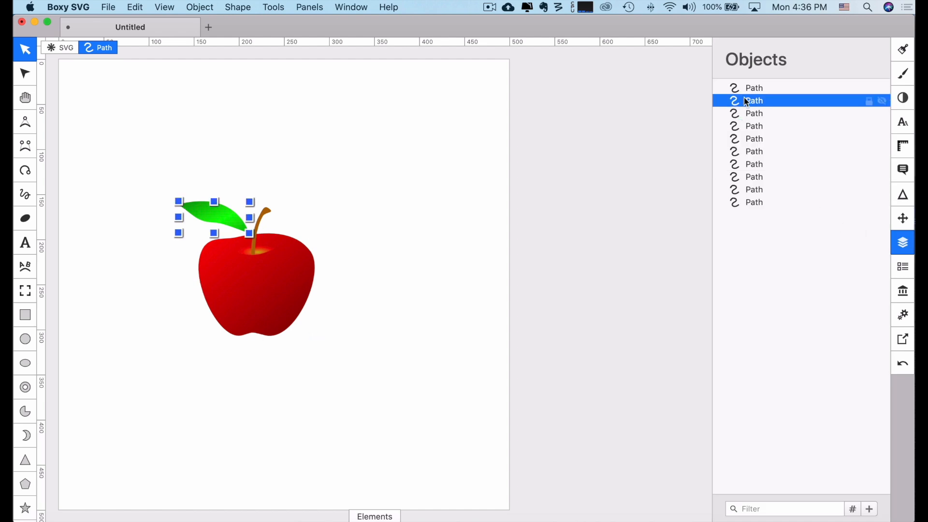
left_click(750, 113)
left_click(757, 128)
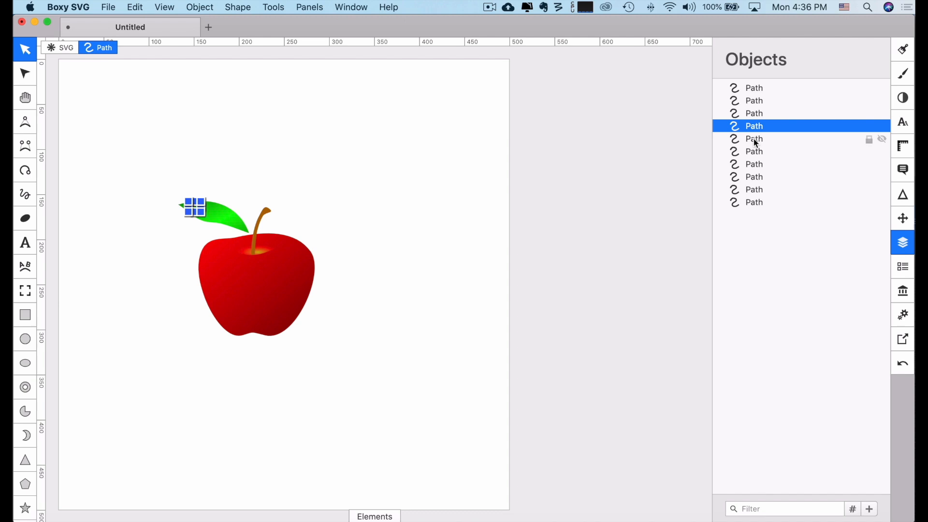
left_click(757, 139)
left_click(758, 153)
left_click(758, 179)
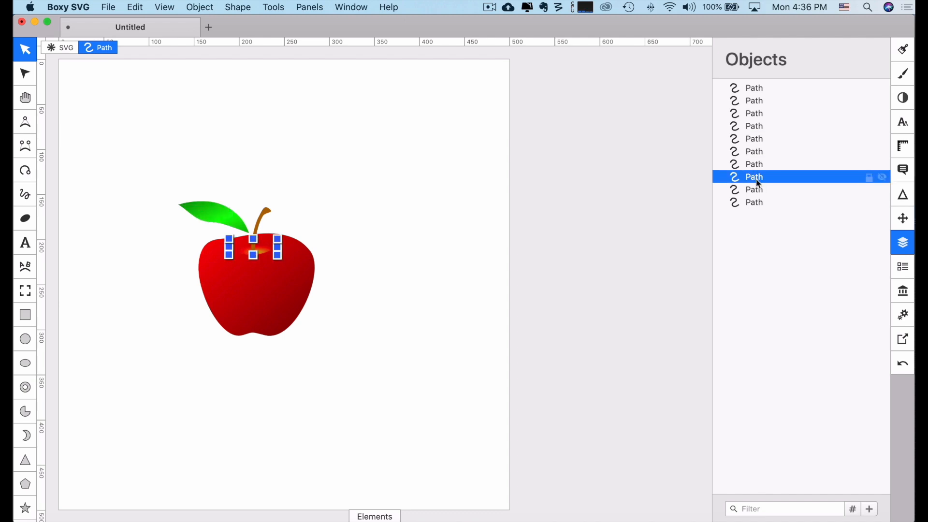
left_click(756, 189)
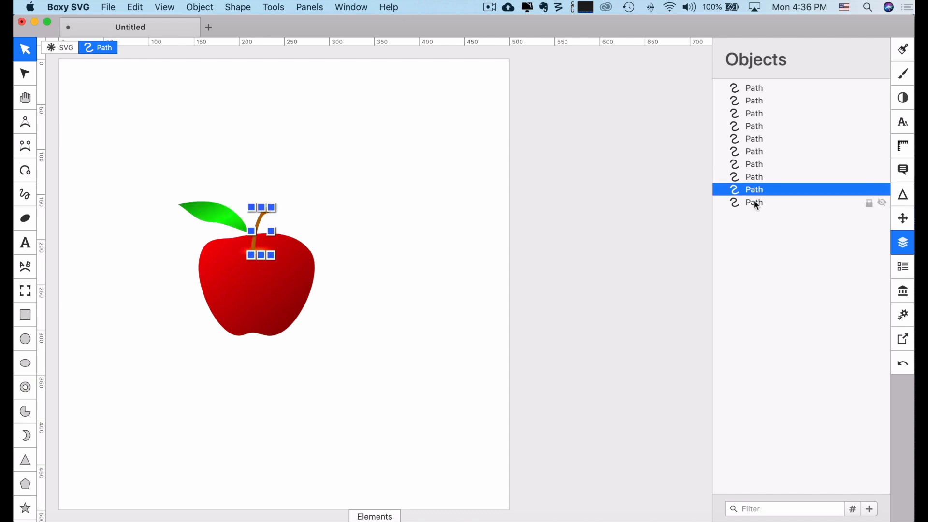
left_click(757, 202)
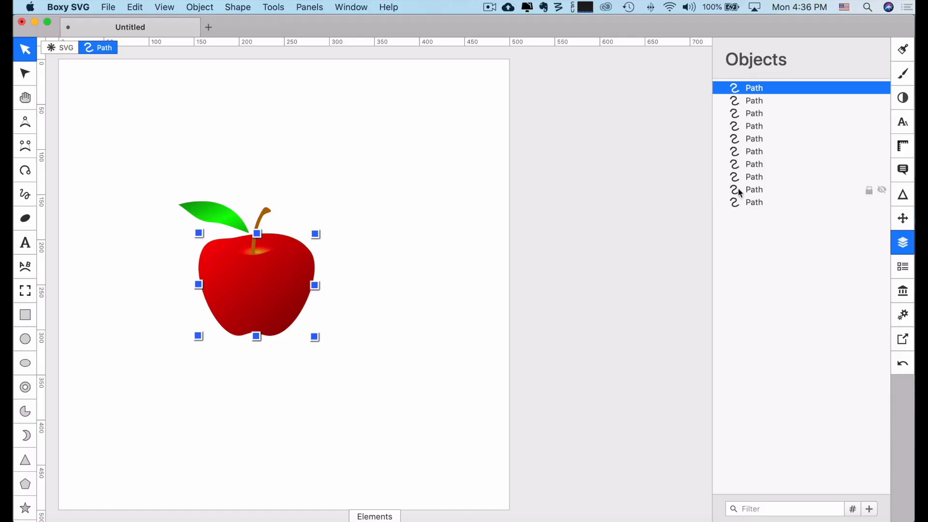
Unite all the apple's paths into one shape and check the resulting path in the object list
left_click(747, 202, "shift")
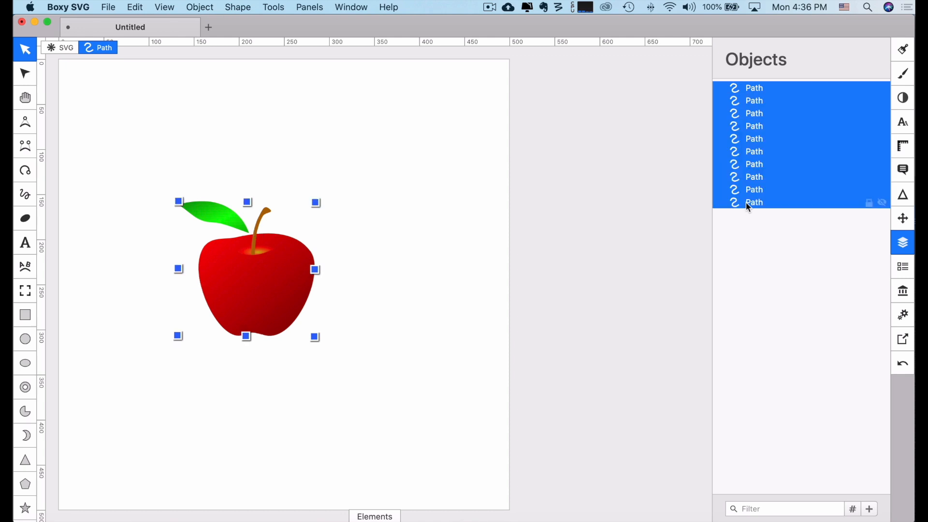
left_click(903, 195)
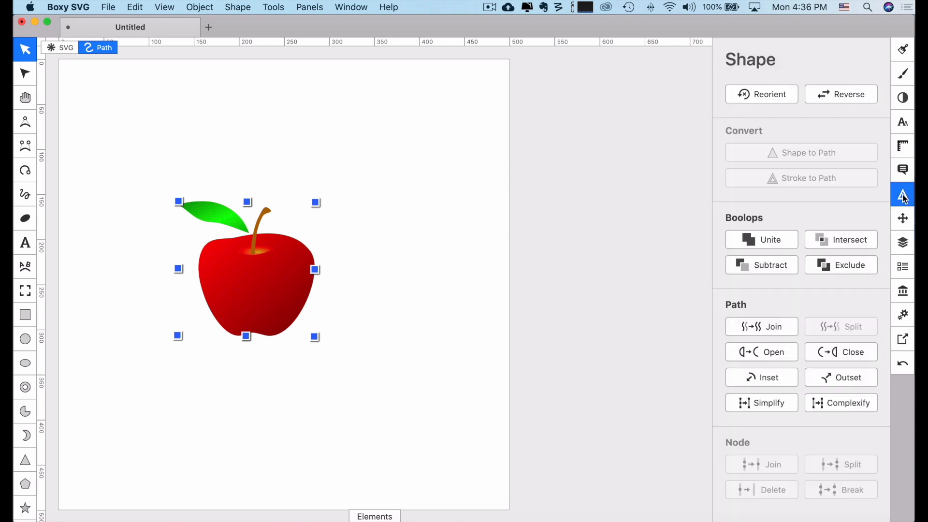
left_click(776, 242)
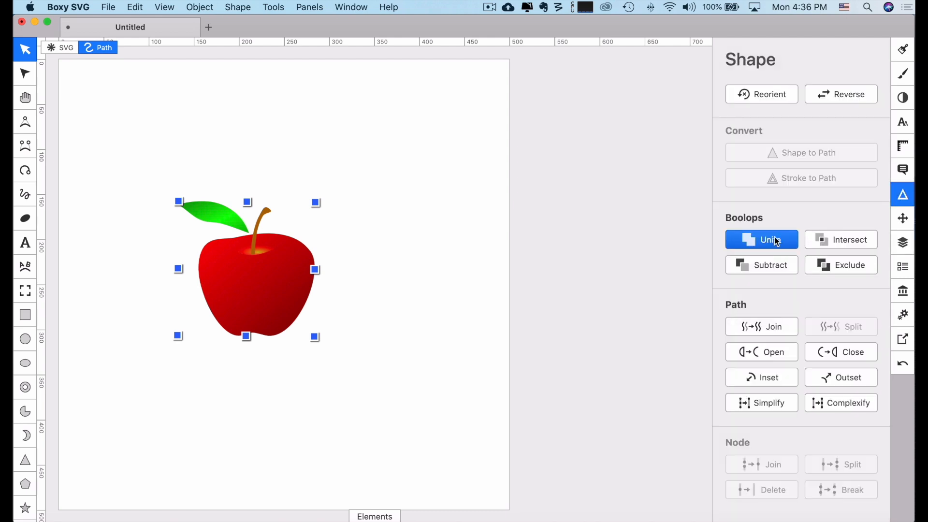
left_click(391, 258)
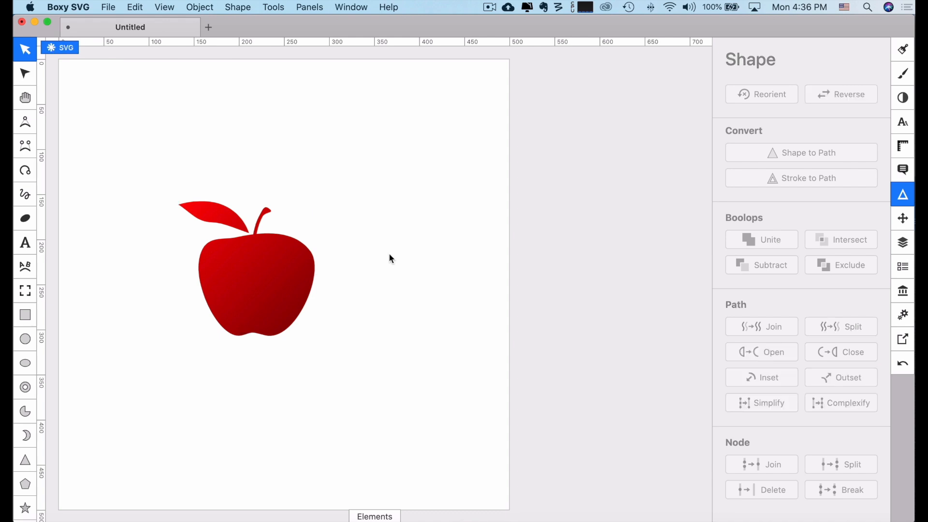
left_click(903, 246)
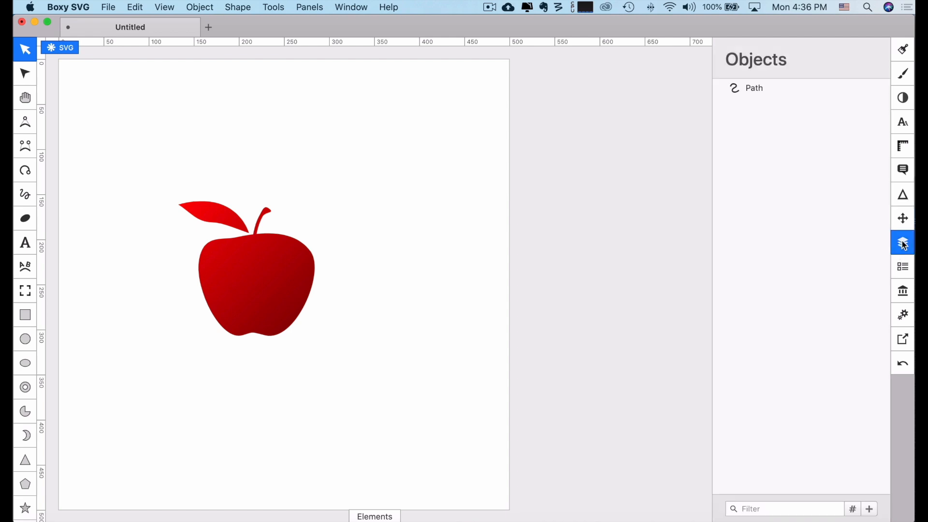
left_click(752, 89)
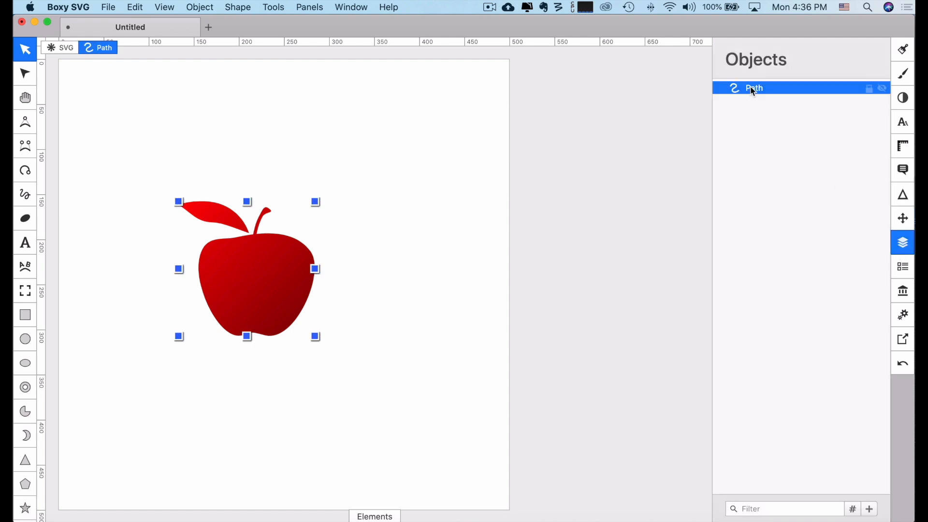
left_click(437, 204)
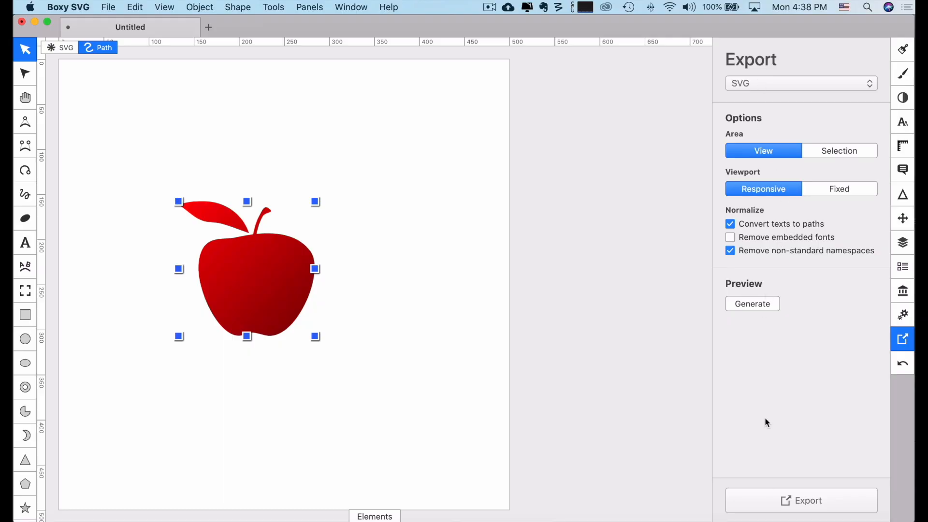
Export the united apple as an SVG named "apple solid.svg" in the SVG and Tinkercad folder
left_click(782, 501)
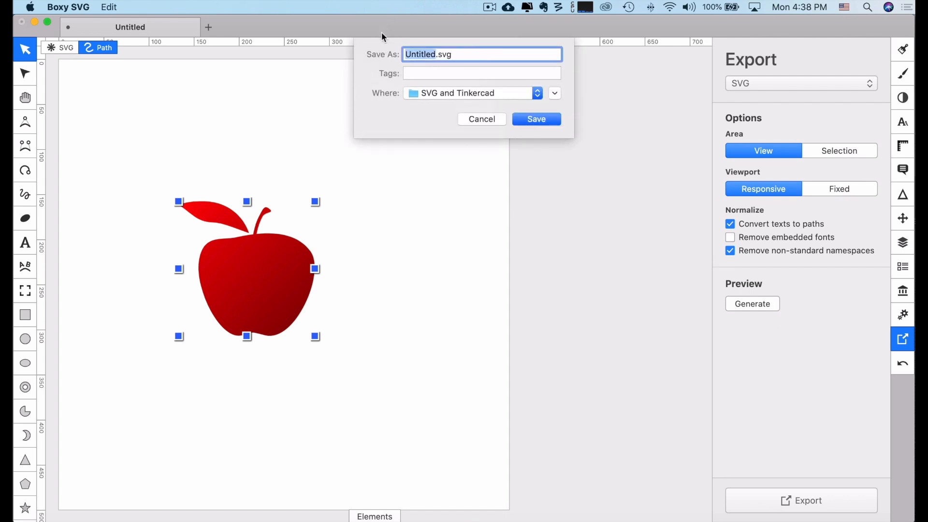
type("apple sol")
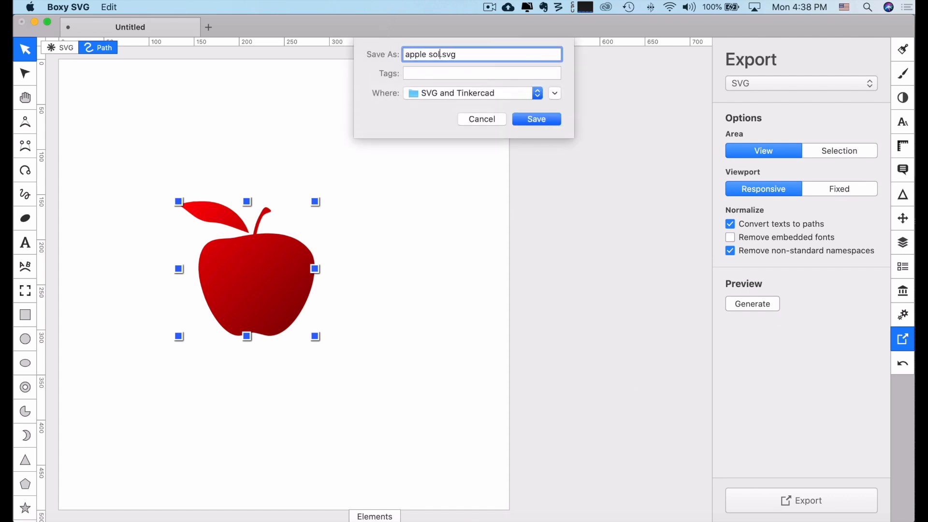
left_click(548, 124)
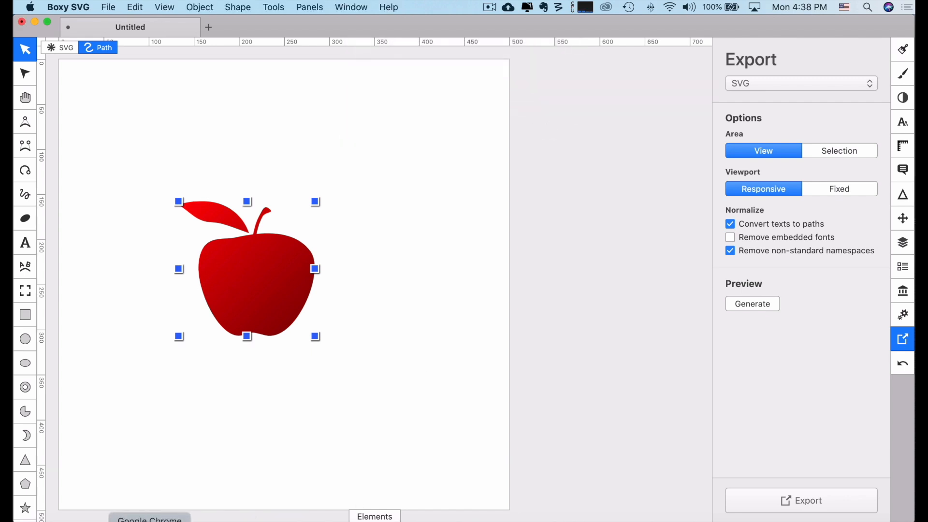
Switch to the Tinkercad design in Chrome and load "apple solid.svg" from the SVG and Tinkercad folder for import
left_click(150, 521)
left_click(148, 31)
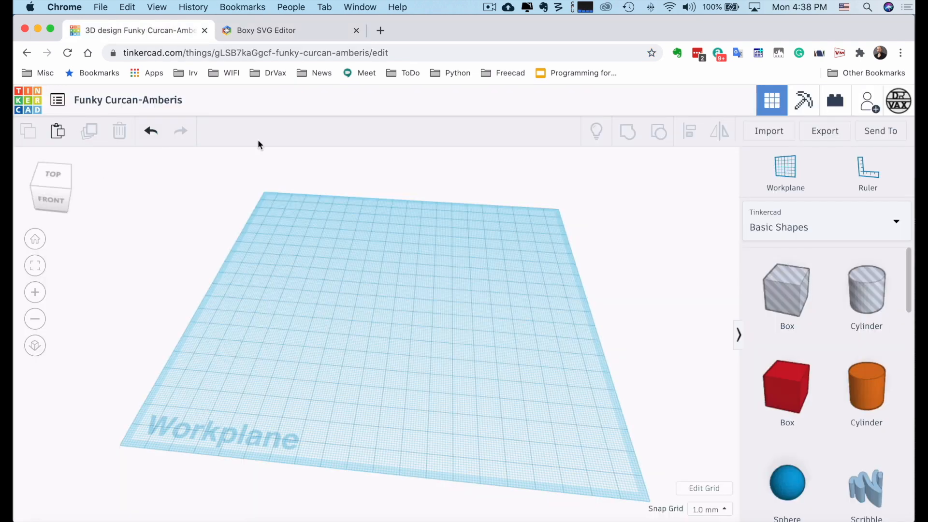
left_click(772, 132)
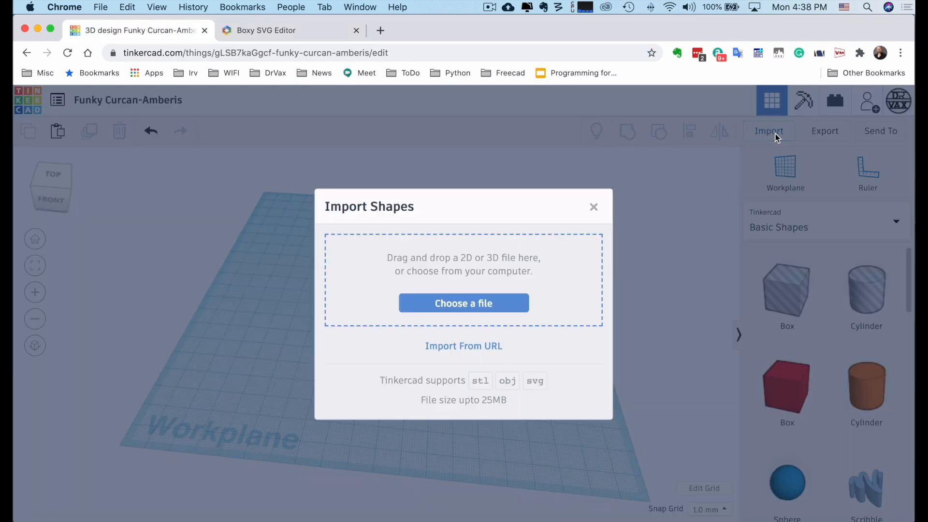
left_click(469, 305)
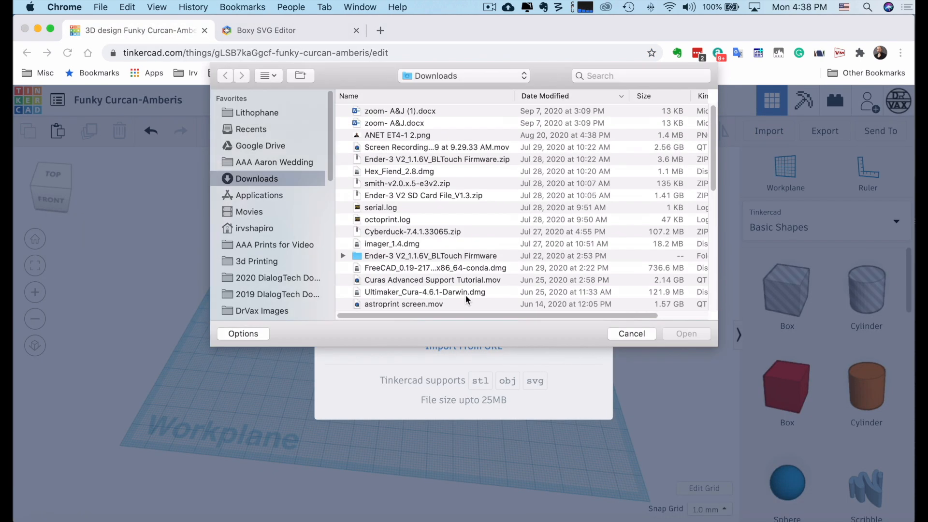
left_click(267, 245)
left_click(407, 113)
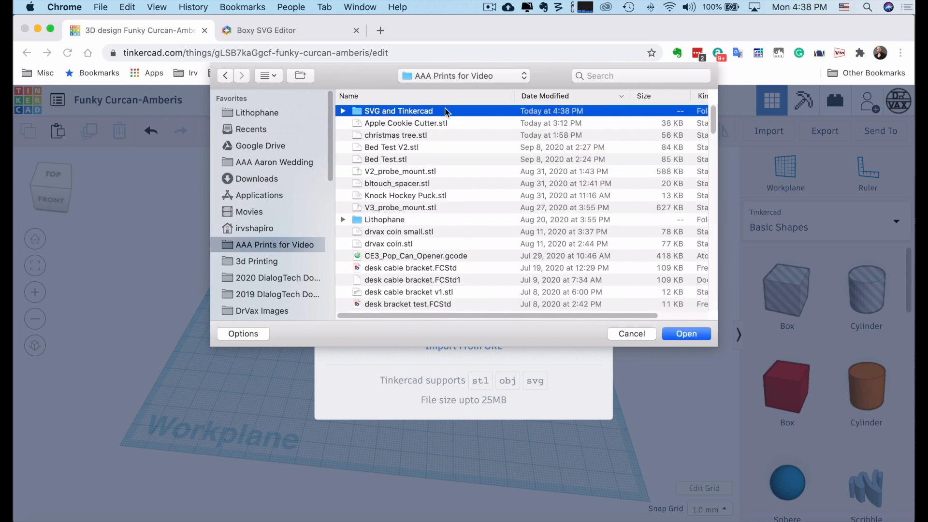
double_click(409, 112)
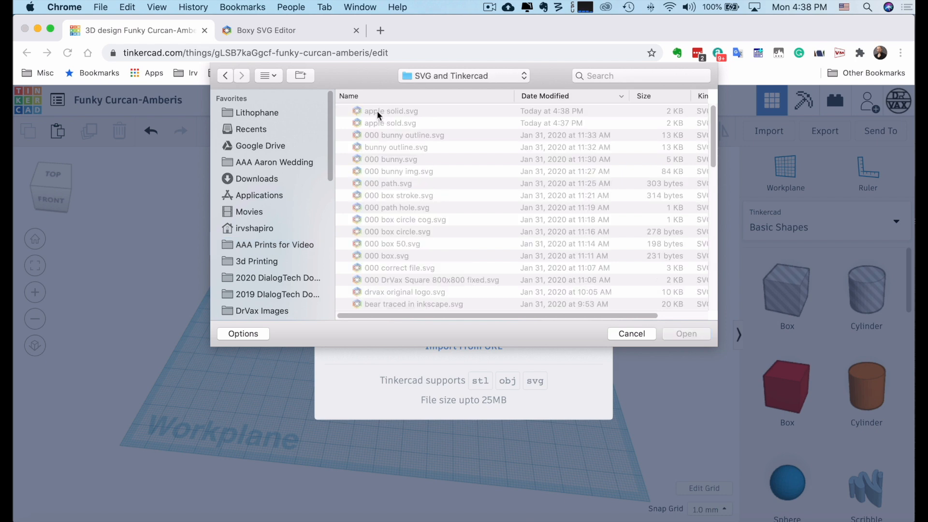
left_click(379, 111)
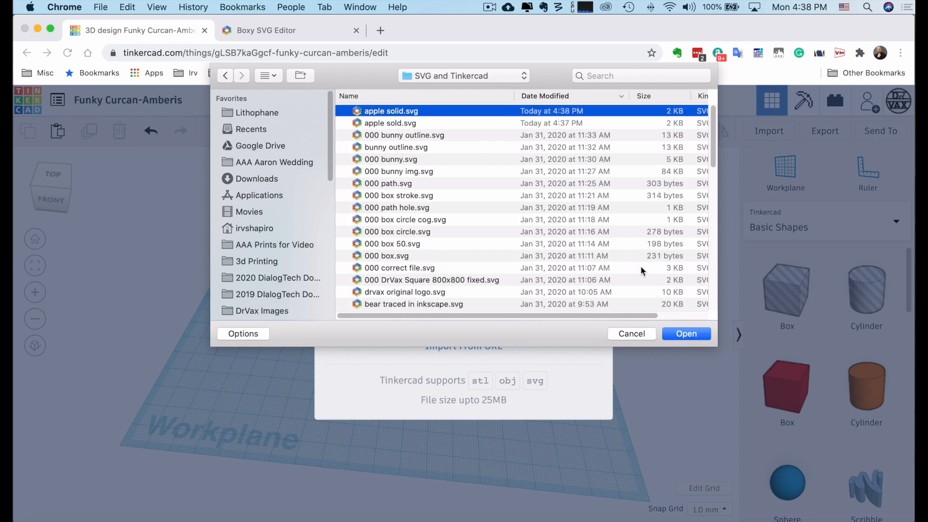
left_click(699, 335)
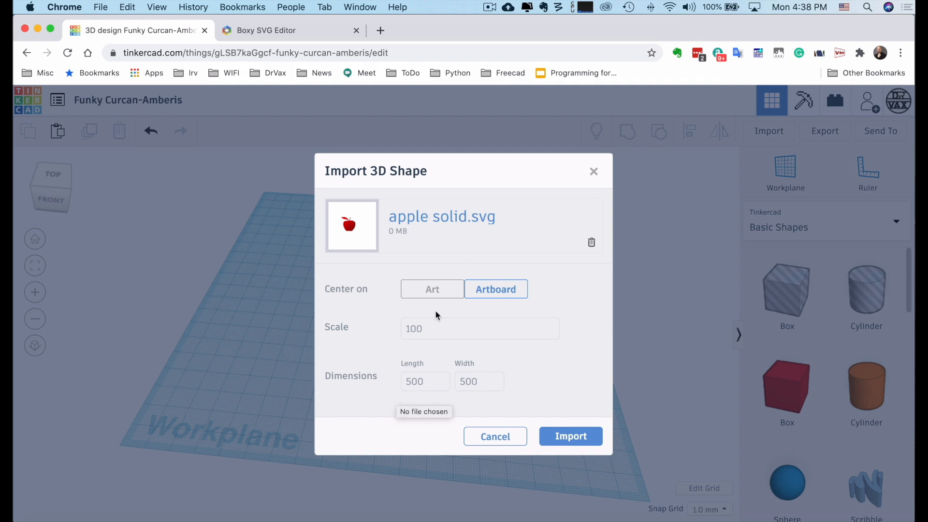
Import "apple solid.svg" centered on its art and view the resulting 3D shape from a higher angle
left_click(430, 292)
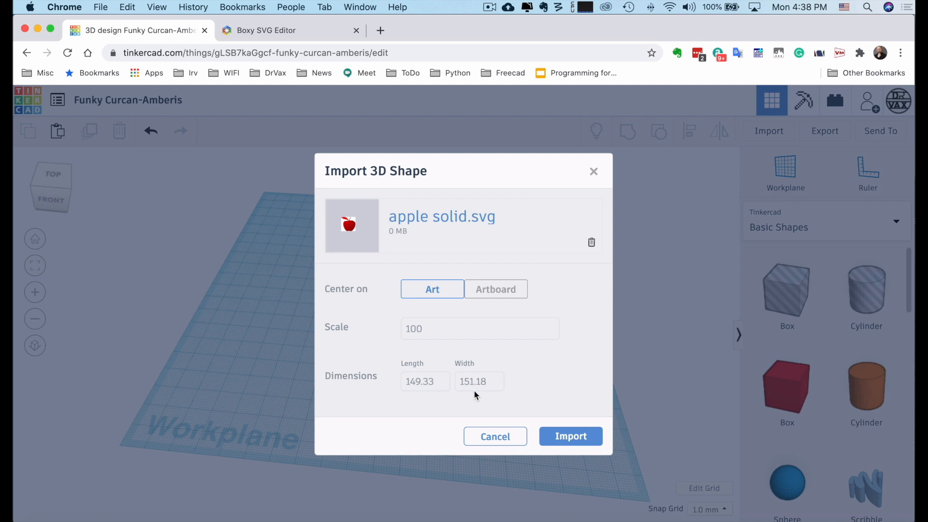
left_click(566, 437)
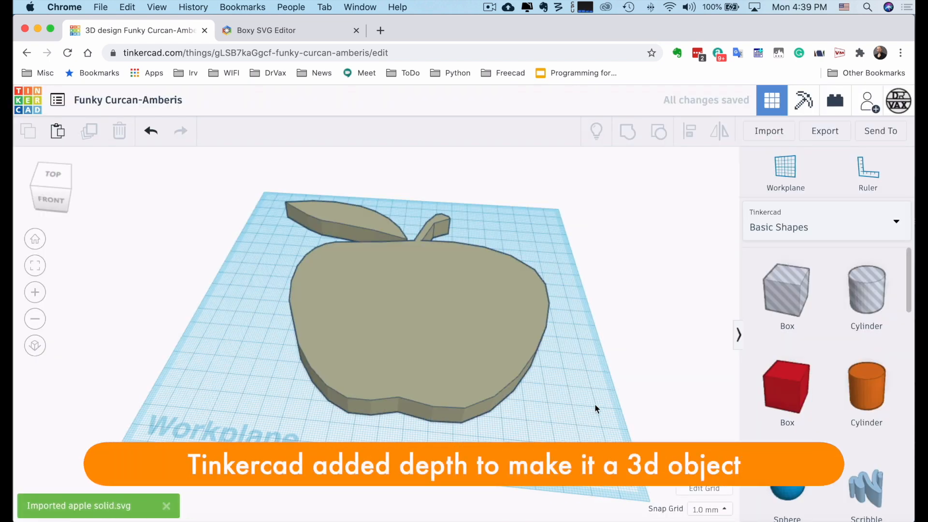
right_click_drag(588, 409, 532, 397)
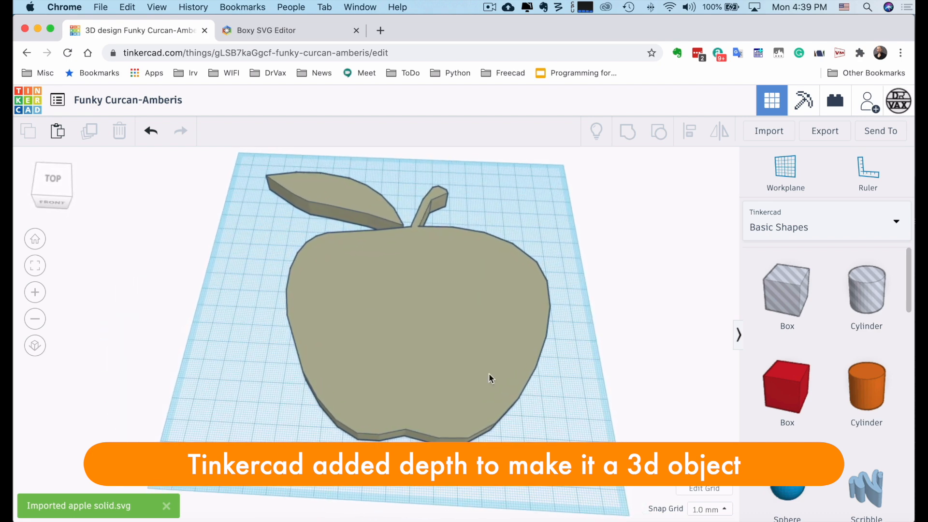
Try duplicating the solid apple and scaling it down proportionally, and delete the result
left_click(379, 303)
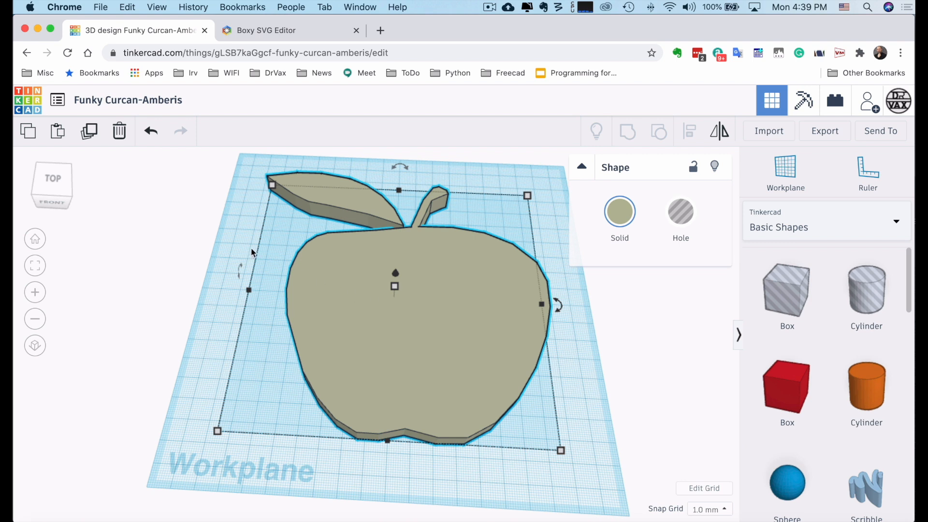
left_click(89, 131)
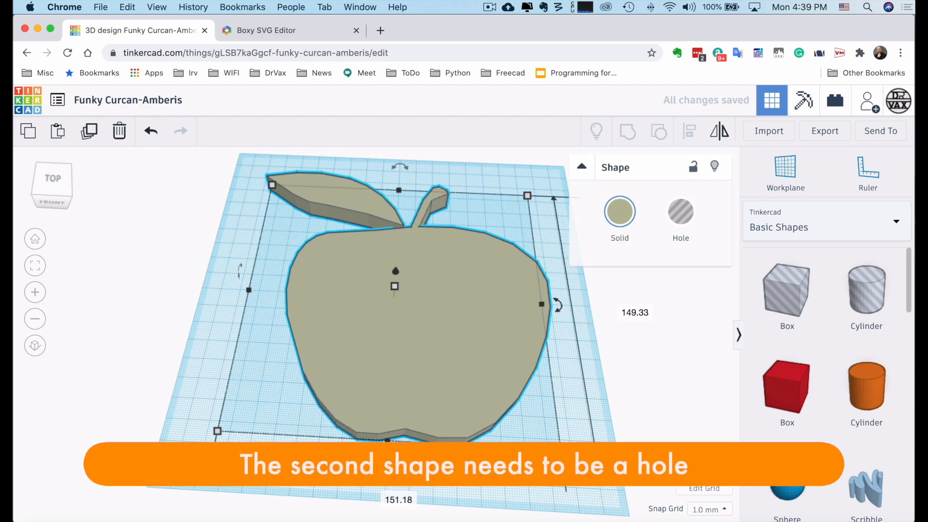
left_click_drag(559, 448, 502, 392, "shift")
mouse_move(424, 318)
left_mouse_down()
mouse_move(448, 343)
mouse_move(438, 347)
mouse_move(398, 277)
mouse_move(404, 293)
mouse_move(380, 303)
mouse_move(405, 305)
mouse_move(377, 324)
mouse_move(397, 260)
mouse_move(420, 333)
mouse_move(382, 312)
mouse_move(432, 343)
mouse_move(410, 307)
left_mouse_up()
key("Delete")
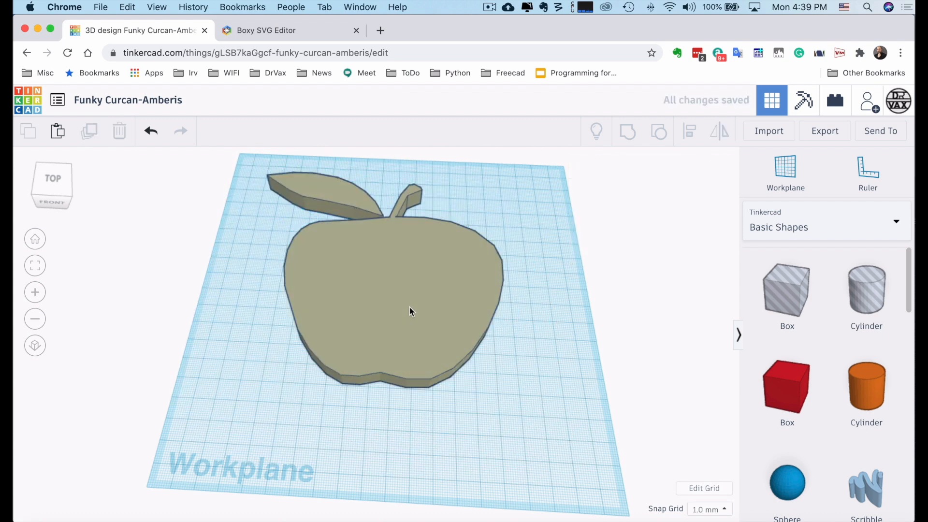
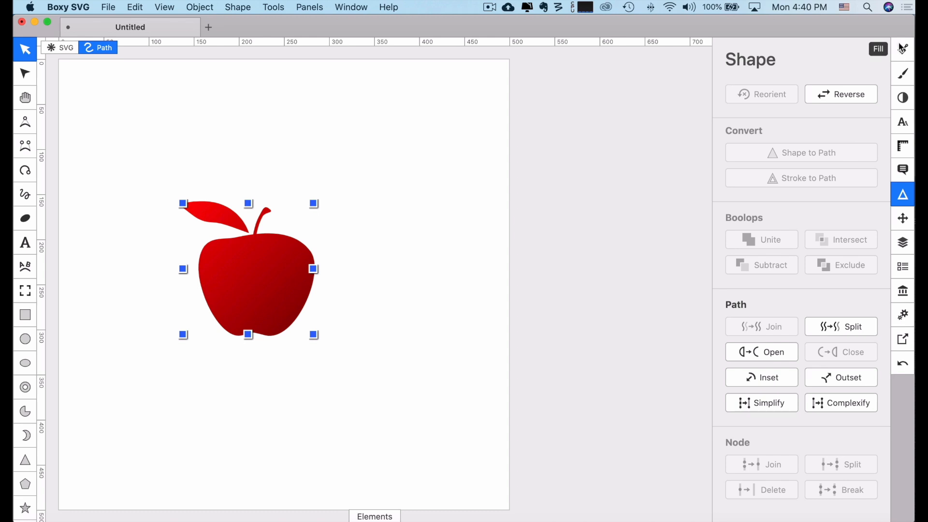
In Boxy SVG, change the selected inner apple path's gradient fill to a solid light green and deselect it
left_click(902, 50)
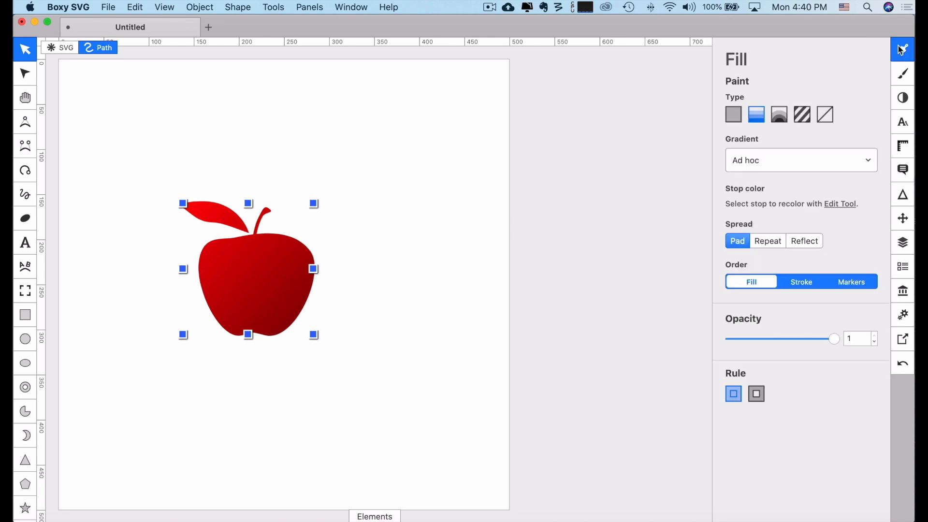
left_click(734, 116)
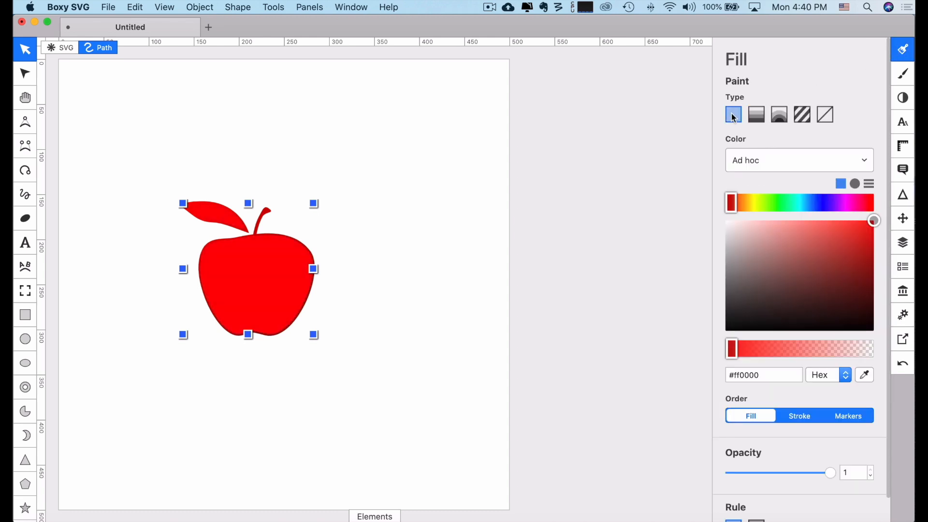
left_click(774, 206)
left_click(819, 255)
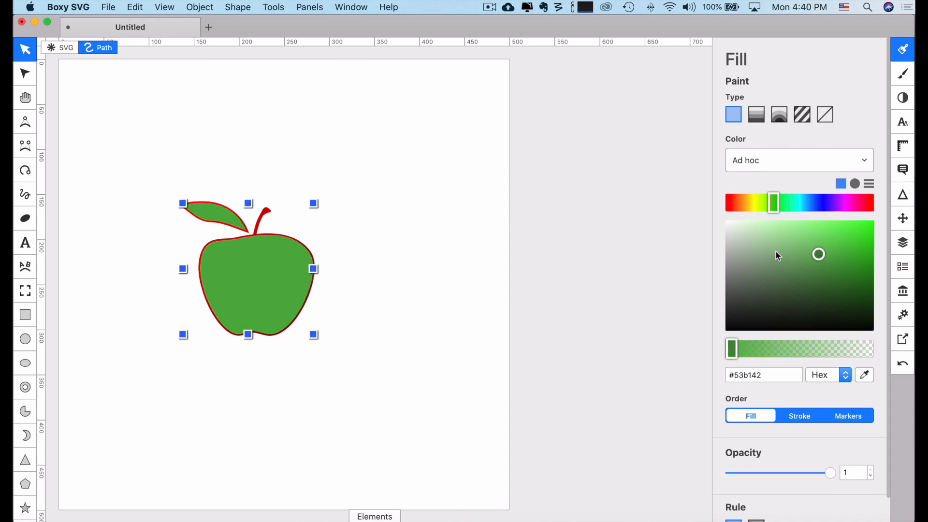
left_click(795, 242)
left_click(437, 203)
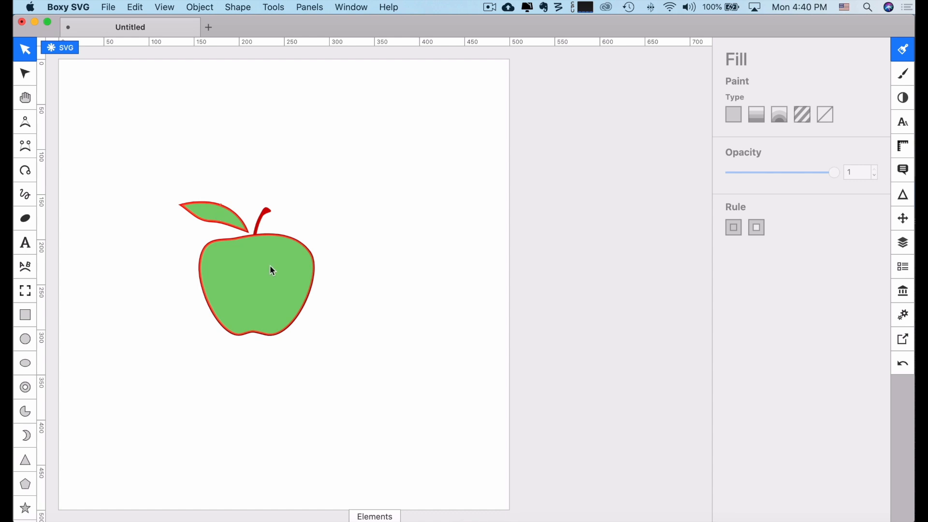
Examine the apple's two paths by hiding and showing each one in the object list
left_click(906, 247)
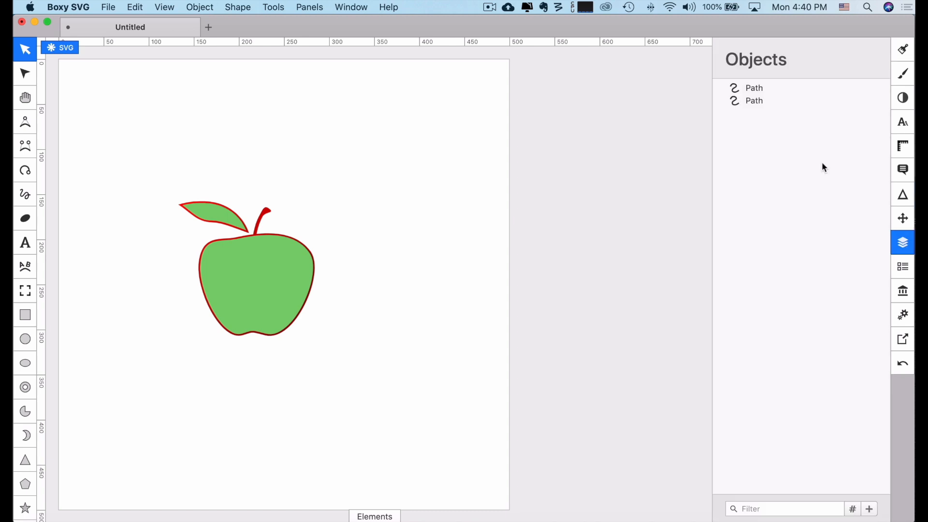
left_click(760, 103)
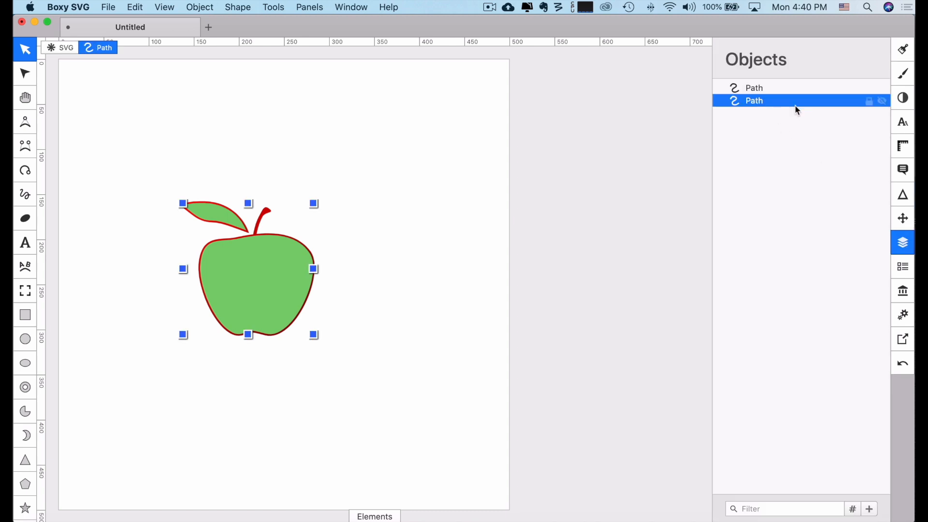
left_click(883, 102)
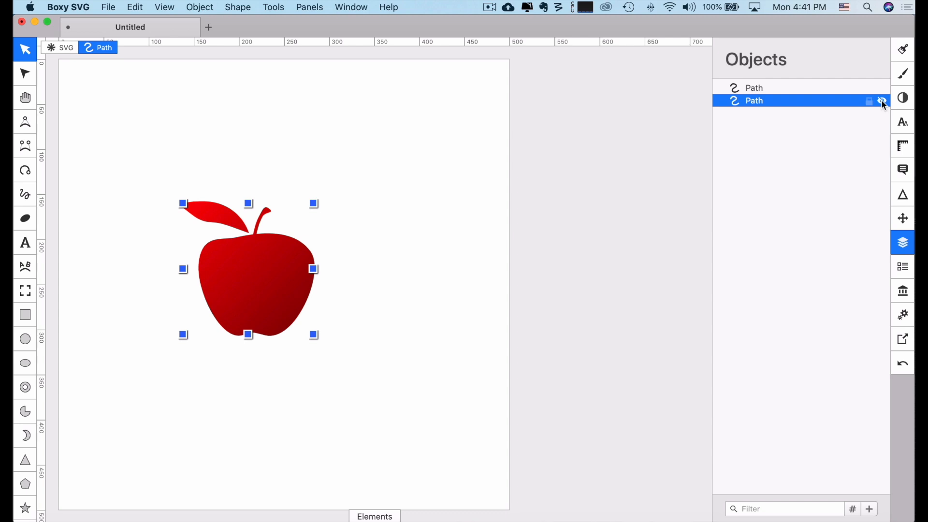
left_click(882, 102)
left_click(814, 88)
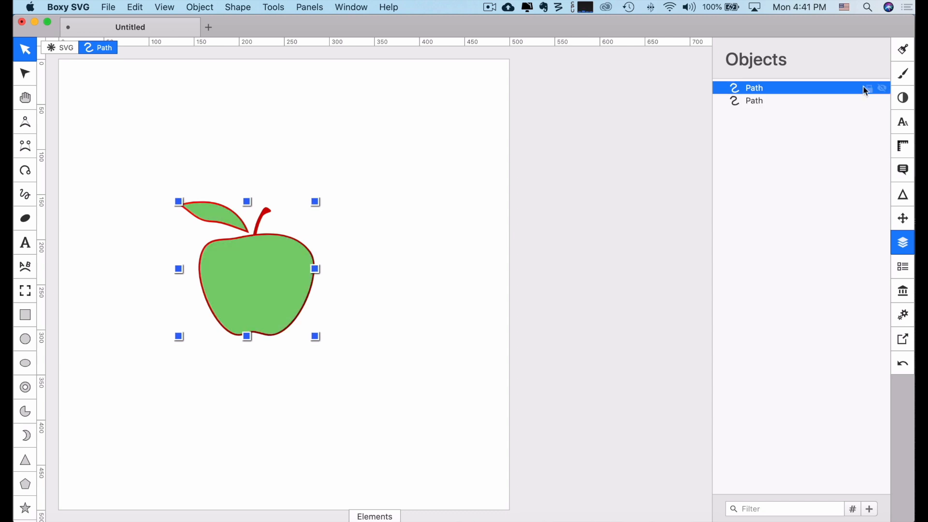
left_click(882, 89)
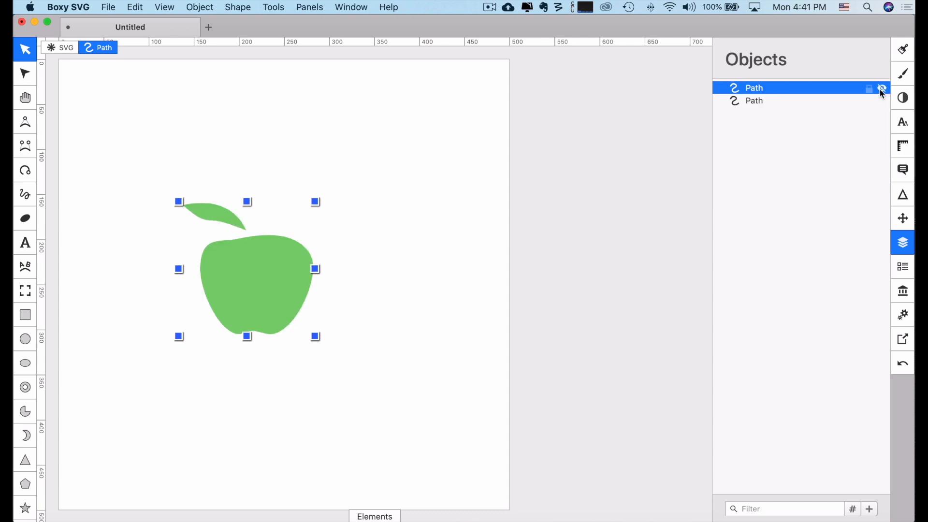
left_click(882, 89)
left_click(475, 158)
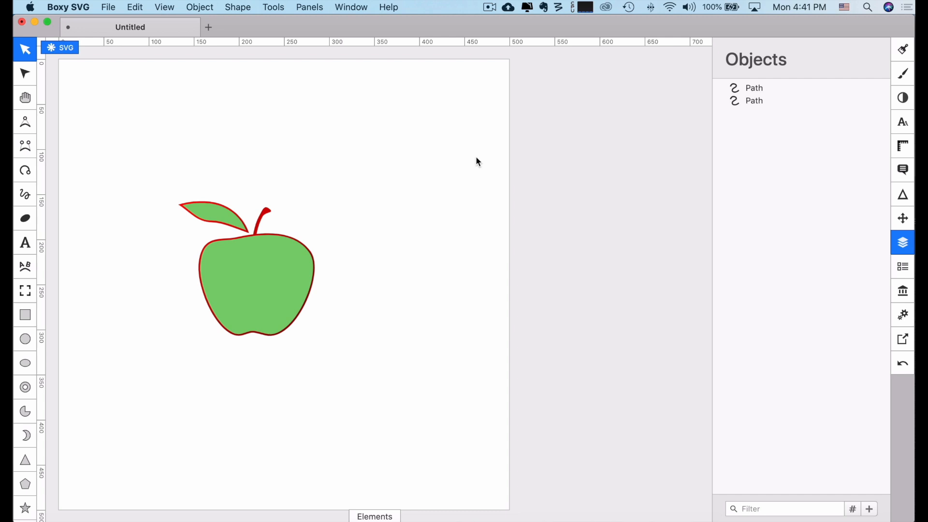
Export the two-path apple as an SVG named "apple outline.svg" in the SVG and Tinkercad folder
left_click(904, 340)
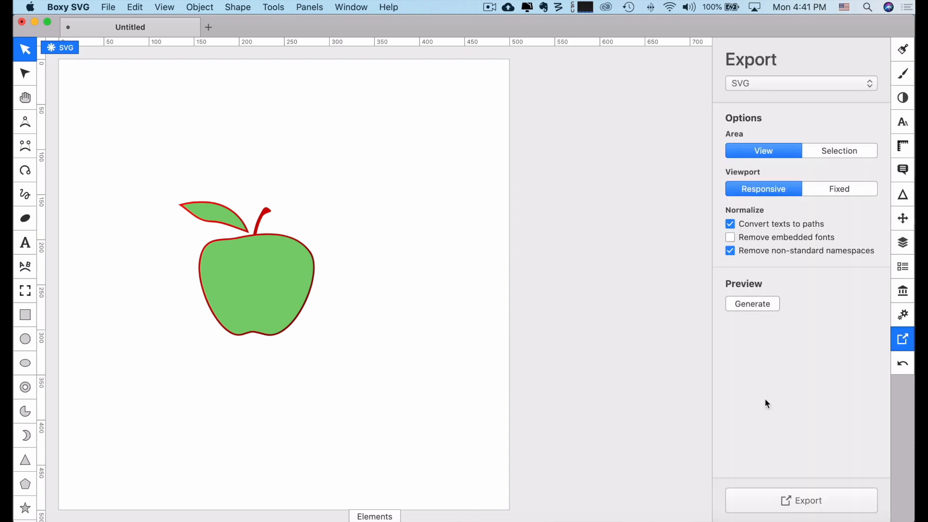
left_click(799, 503)
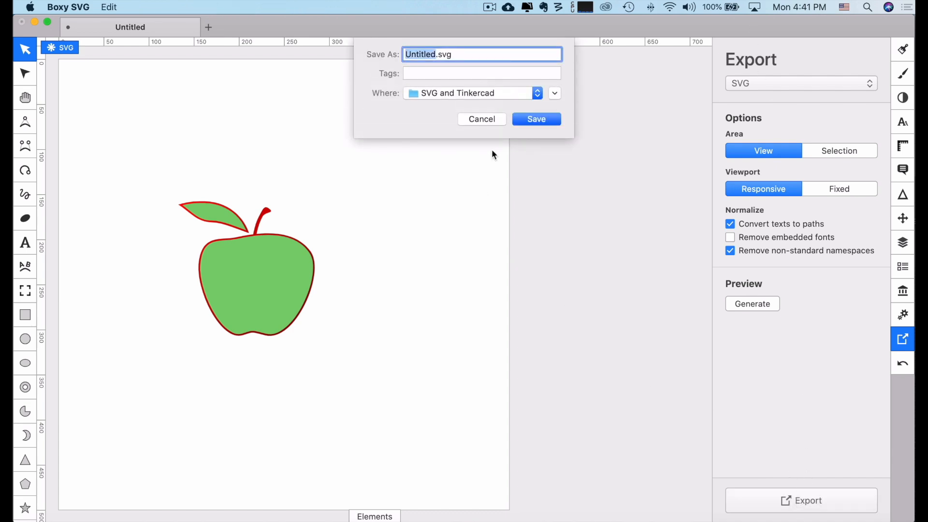
type("apple out")
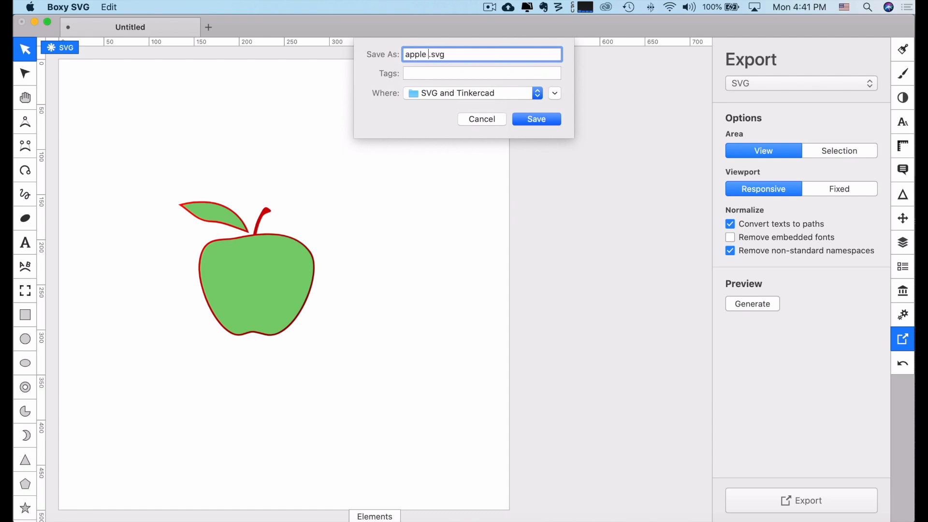
type("line")
left_click(546, 120)
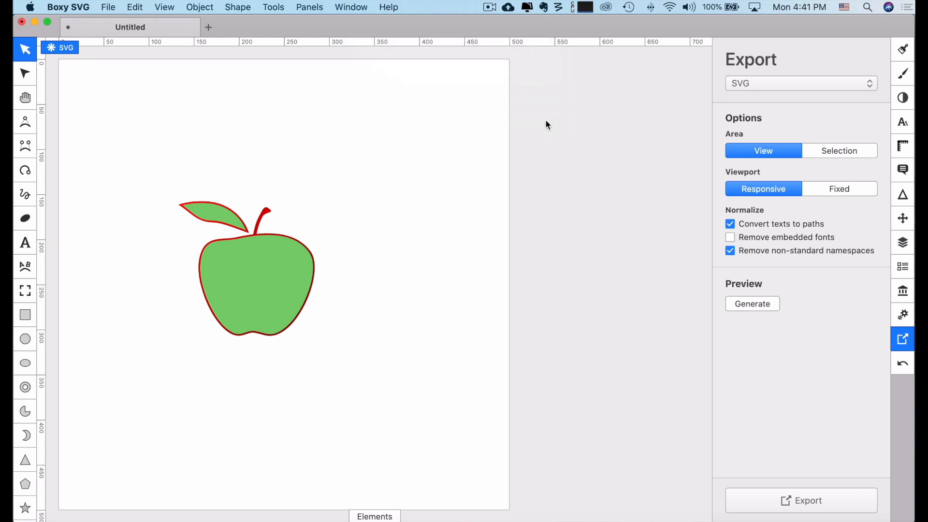
Switch to the Tinkercad design in Chrome and import "apple outline.svg" from the SVG and Tinkercad folder, centered on its art
left_click(150, 521)
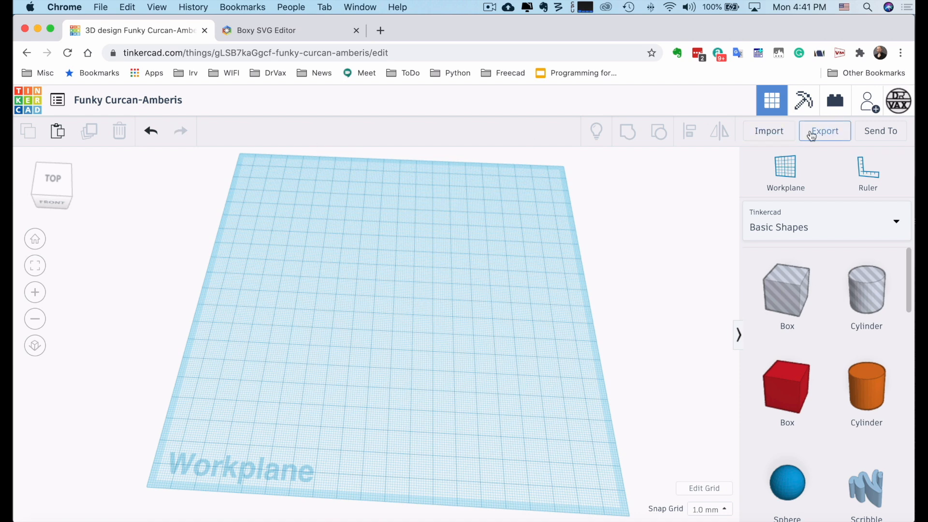
left_click(766, 131)
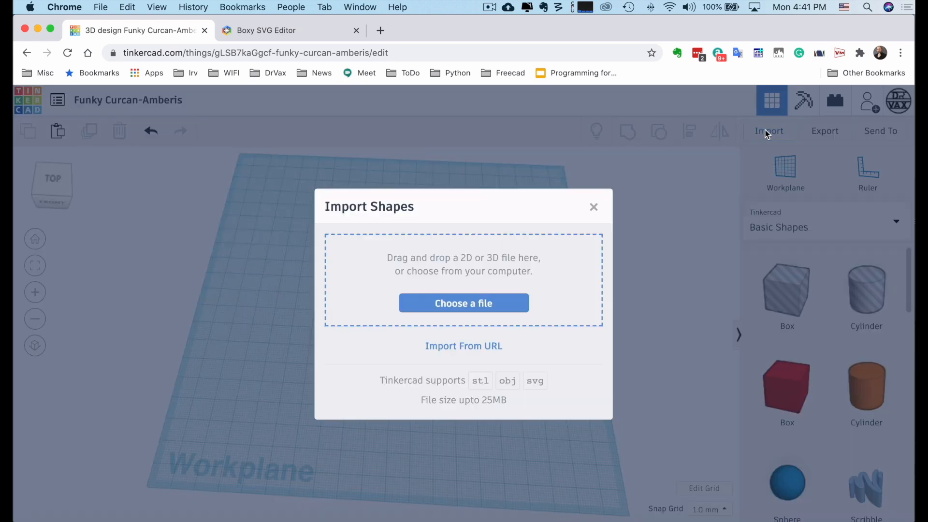
left_click(427, 305)
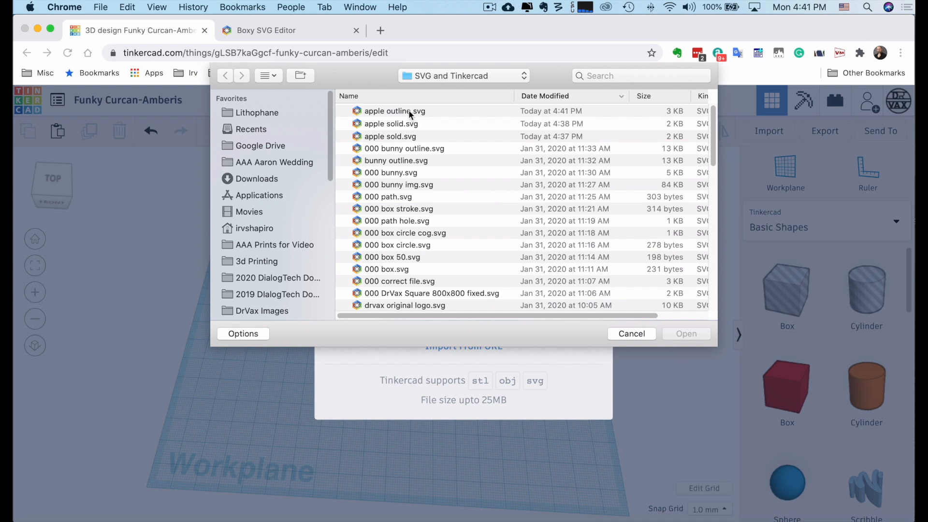
left_click(408, 111)
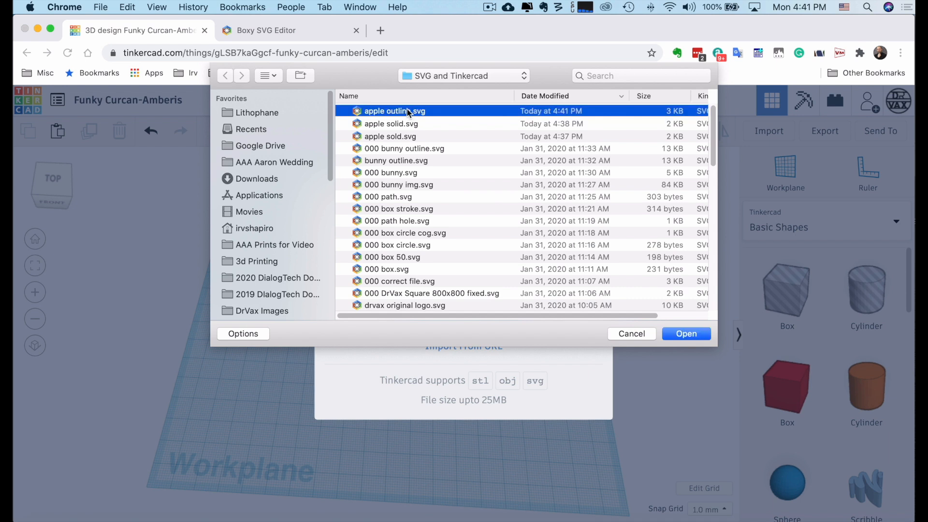
left_click(688, 334)
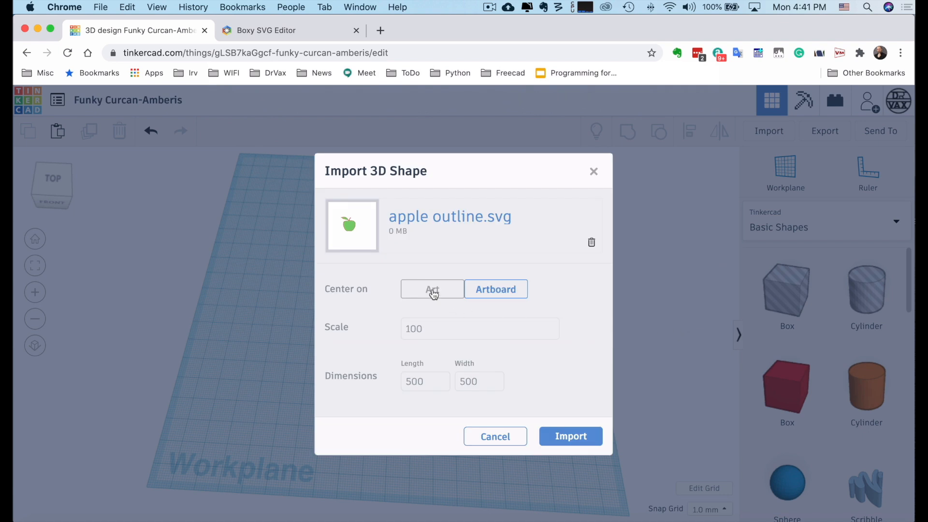
left_click(432, 292)
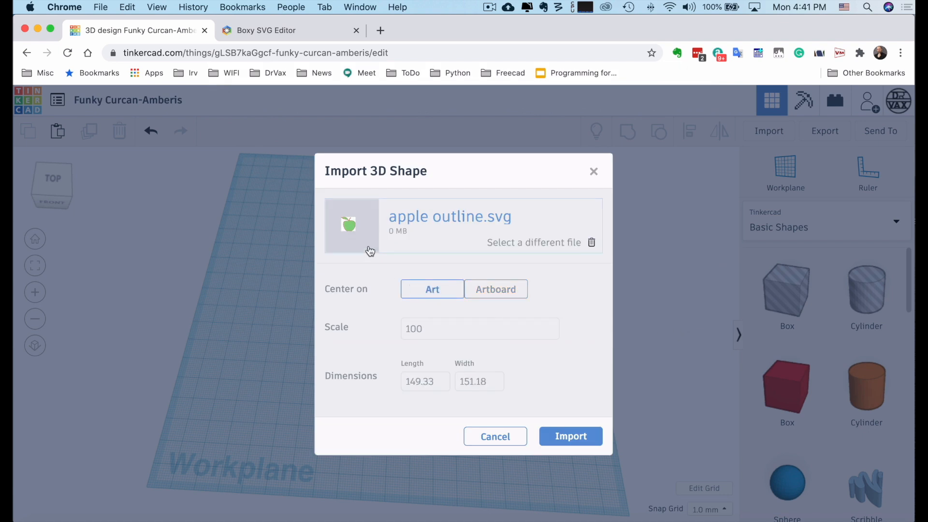
left_click(592, 436)
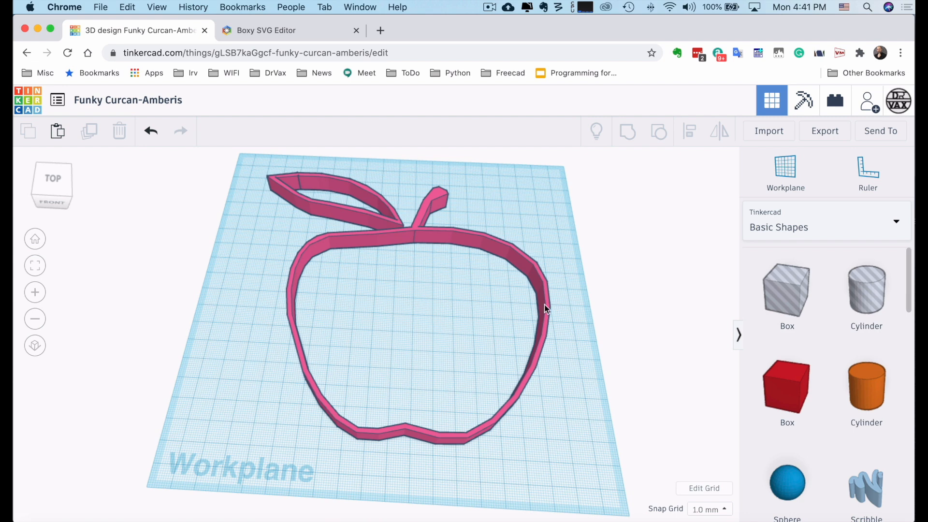
Examine the imported apple outline from different angles and directly from above, checking the leaf, stem and body
left_click(544, 304)
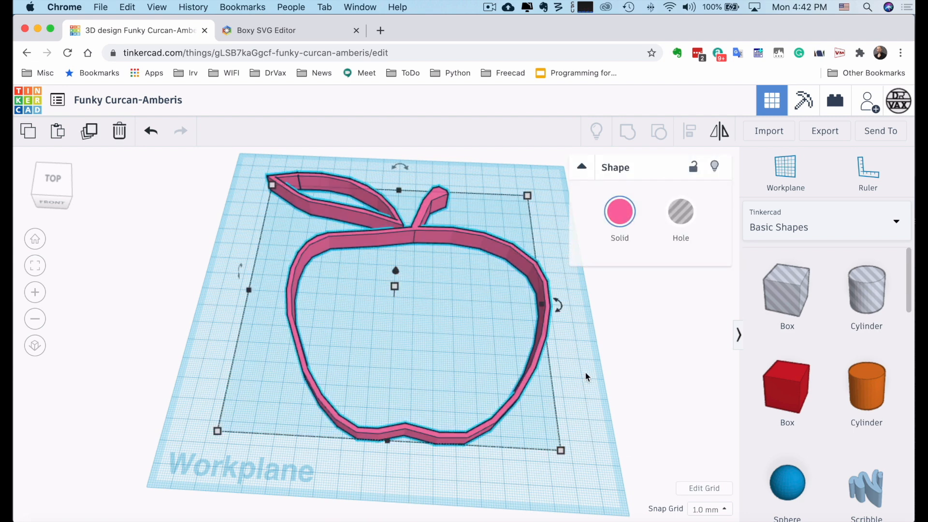
right_click_drag(613, 338, 597, 416)
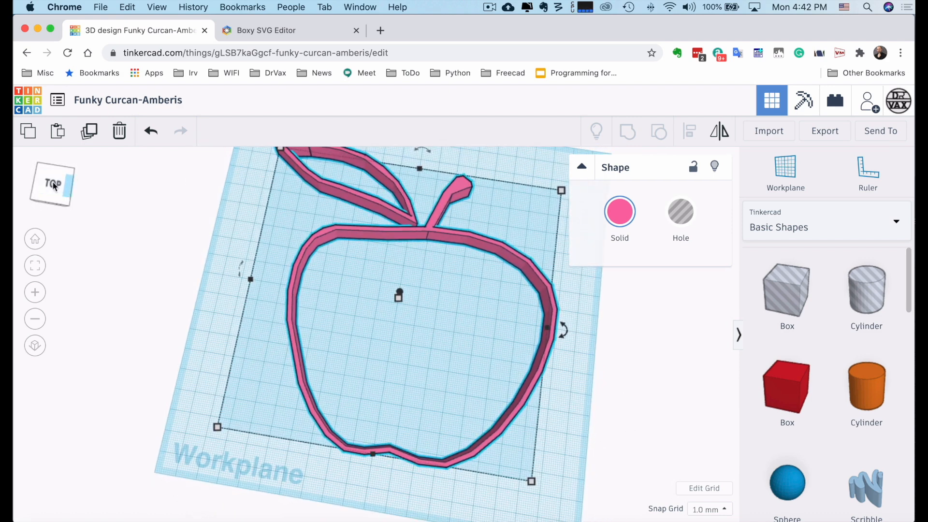
left_click_drag(62, 184, 48, 180)
scroll(448, 332, "down", 8)
scroll(446, 330, "up", 4)
scroll(444, 329, "up", 3)
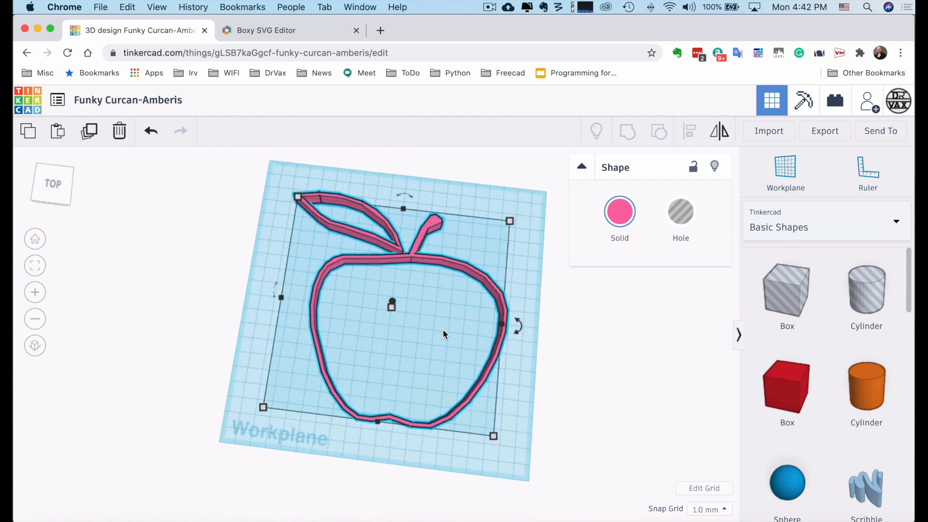
left_click(49, 190)
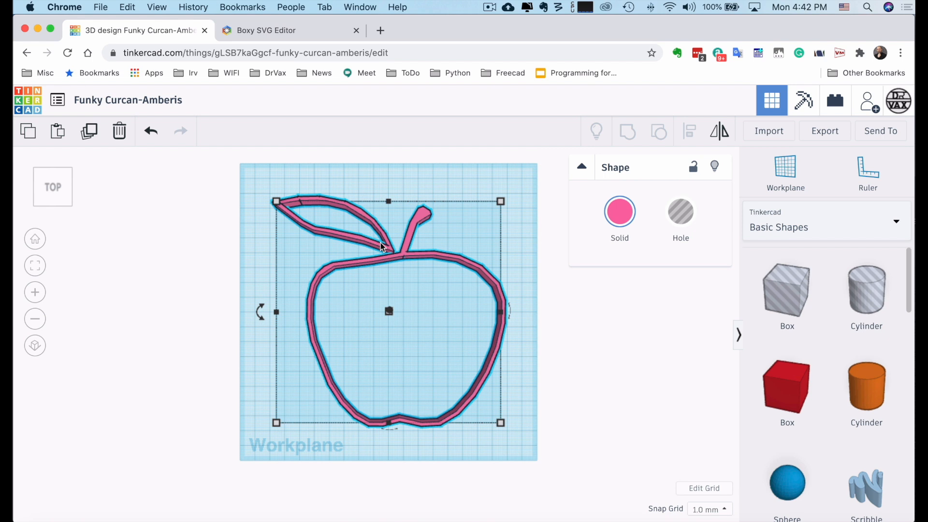
left_click(596, 364)
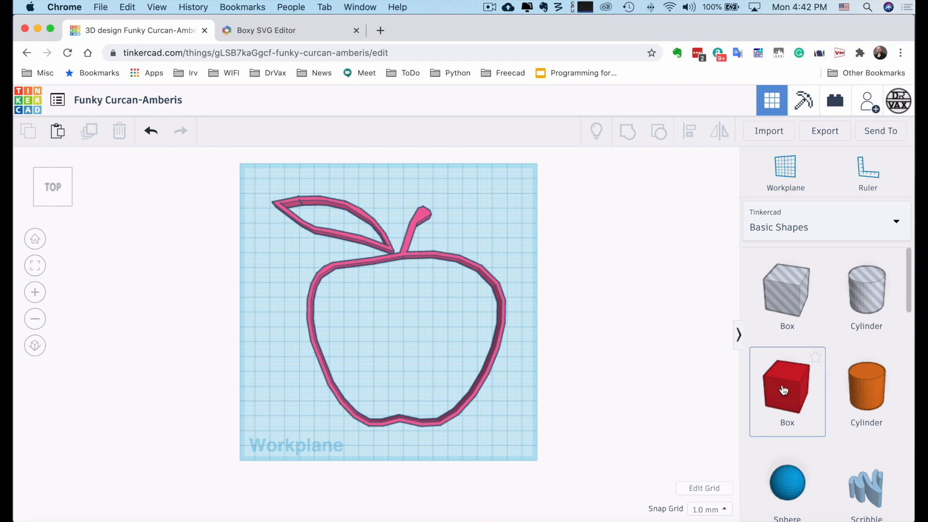
Add a solid red box to the workplane and position it just left of the apple outline in the top view
left_click_drag(783, 390, 593, 330)
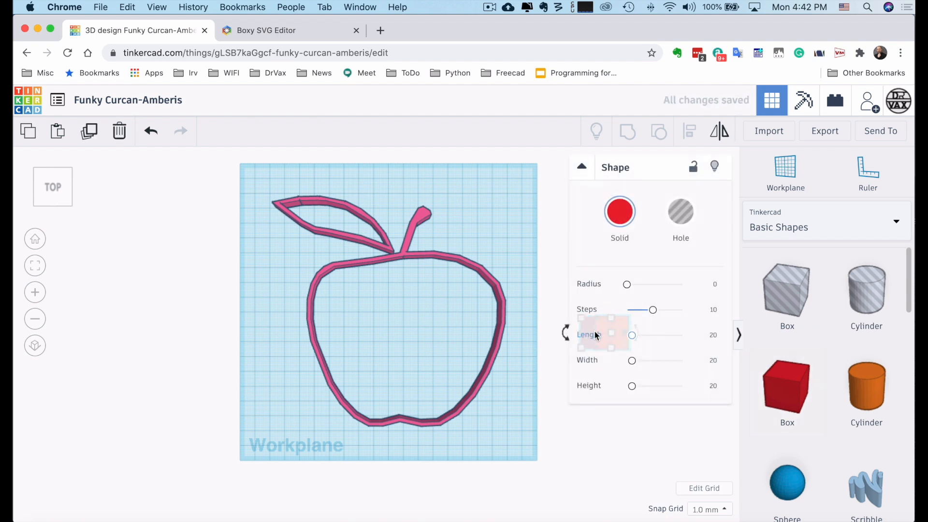
left_click(610, 437)
left_click_drag(610, 340, 262, 317)
left_click(43, 185)
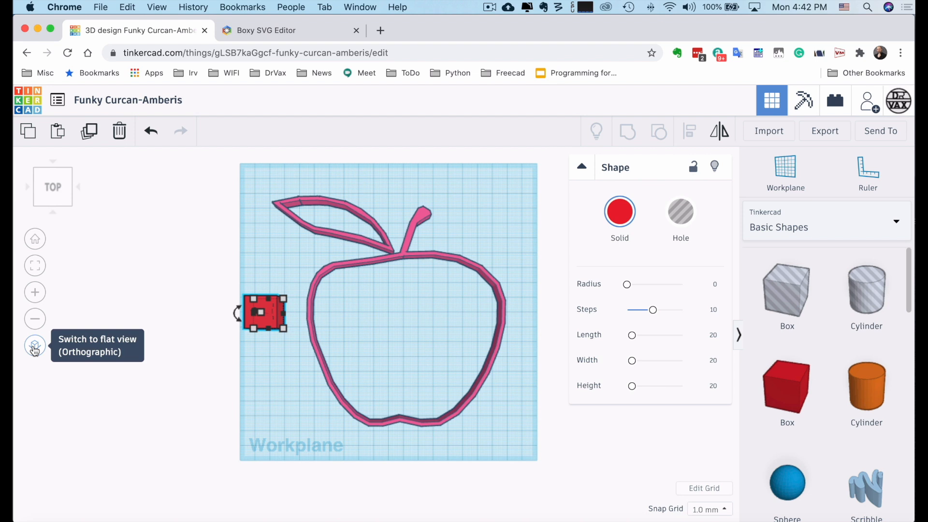
Switch to the flat orthographic view and flatten the red box into a thin plate
left_click(34, 347)
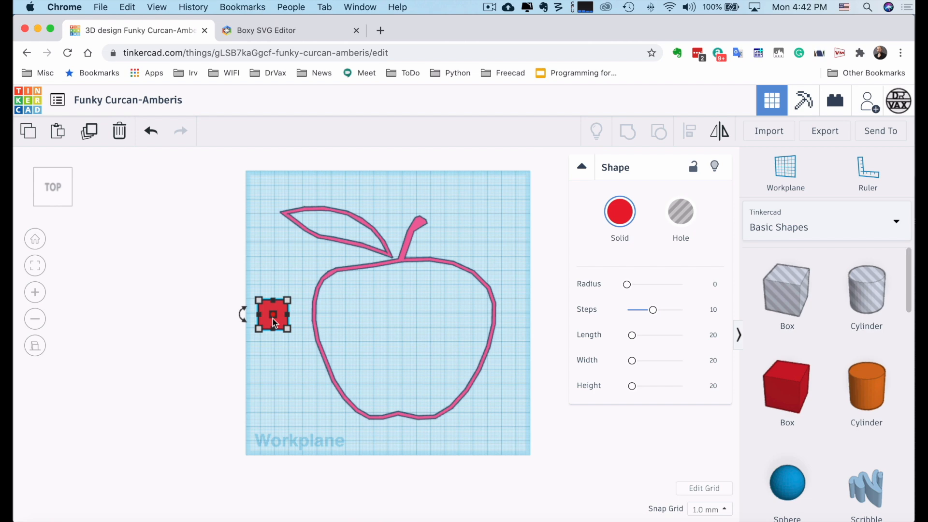
right_click_drag(274, 352, 275, 263)
left_click_drag(273, 282, 269, 308)
left_click(271, 335)
Move the thin red box over the junction of the leaf, stem and apple body and raise it above the workplane
right_click_drag(271, 335, 264, 460)
left_click_drag(271, 317, 386, 263)
right_click_drag(387, 329, 388, 254)
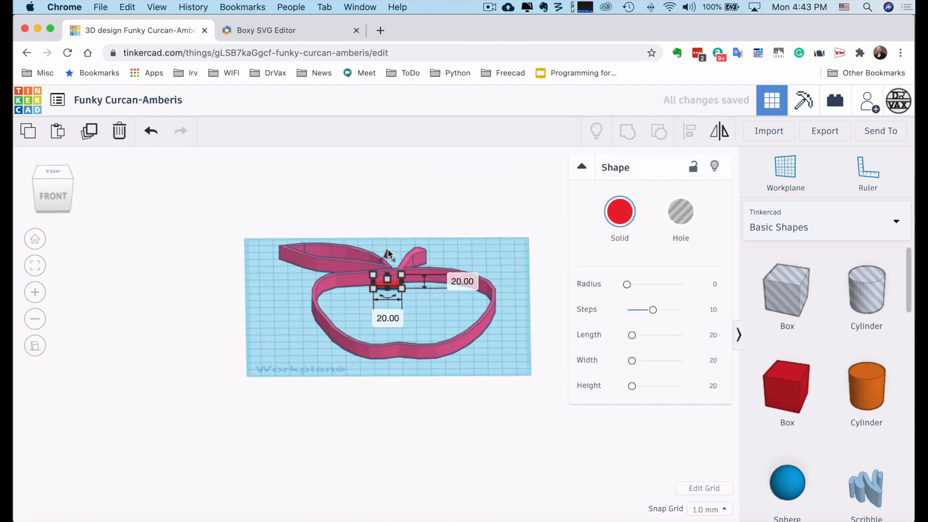
left_click_drag(389, 255, 389, 243)
left_click(480, 248)
right_click_drag(480, 249, 472, 373)
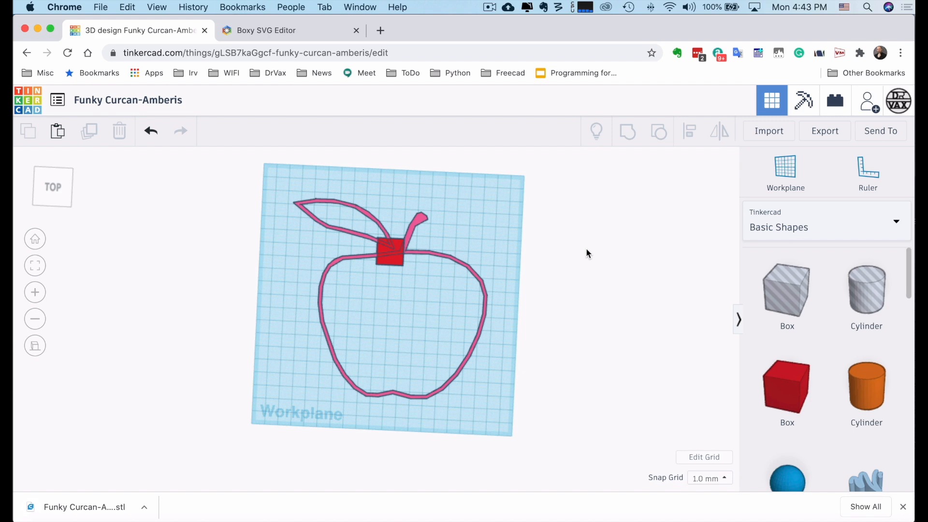
Export the apple outline design with its connecting box as an STL file
left_click(825, 131)
left_click(508, 275)
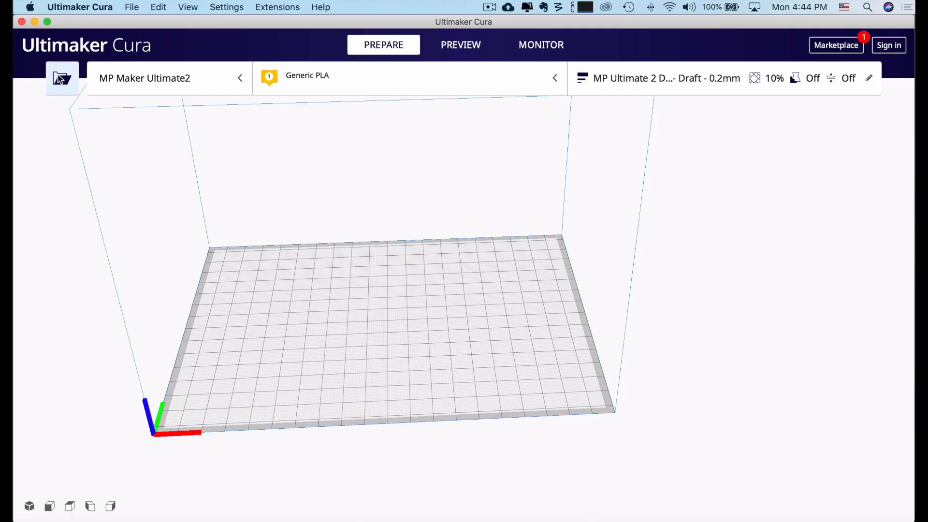
Switch to Ultimaker Cura and open "Funky Curcan-Amberis (1).stl" from the Downloads folder
left_click(59, 79)
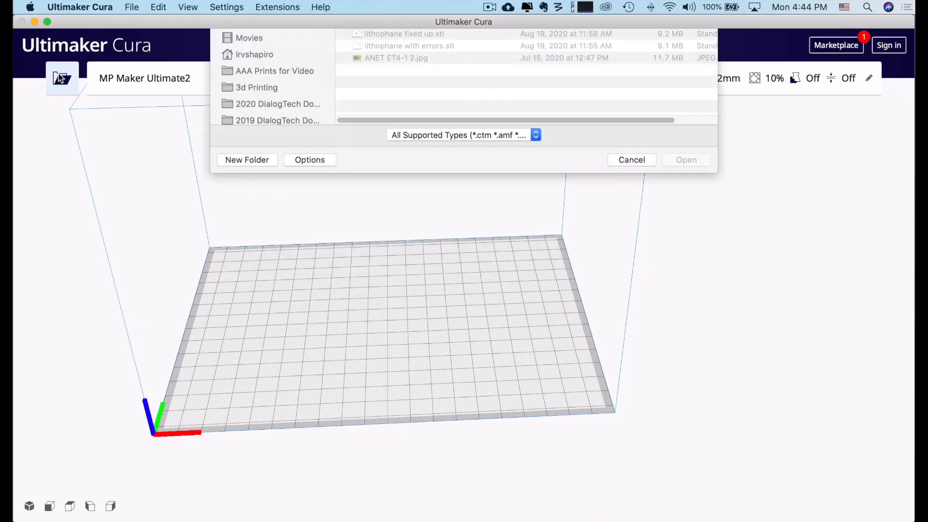
scroll(282, 226, "down", 10)
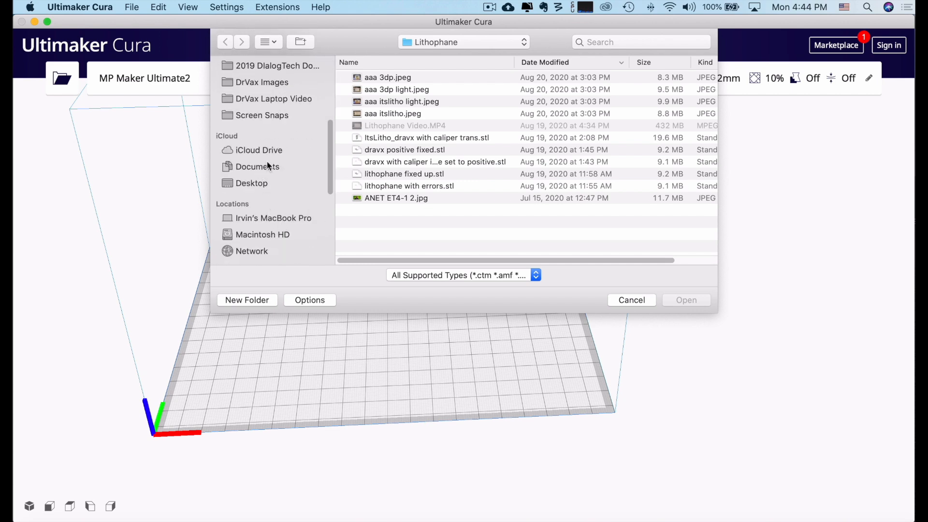
scroll(267, 163, "up", 10)
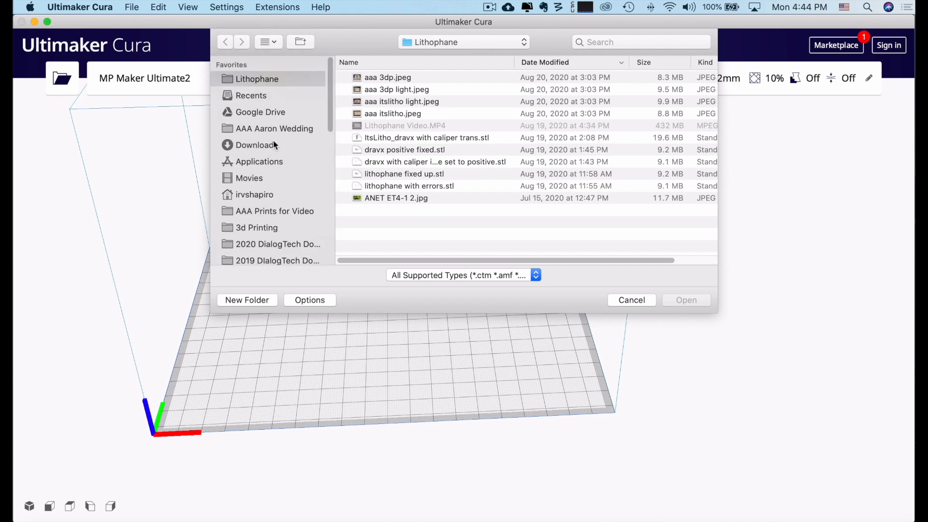
left_click(274, 143)
left_click(420, 78)
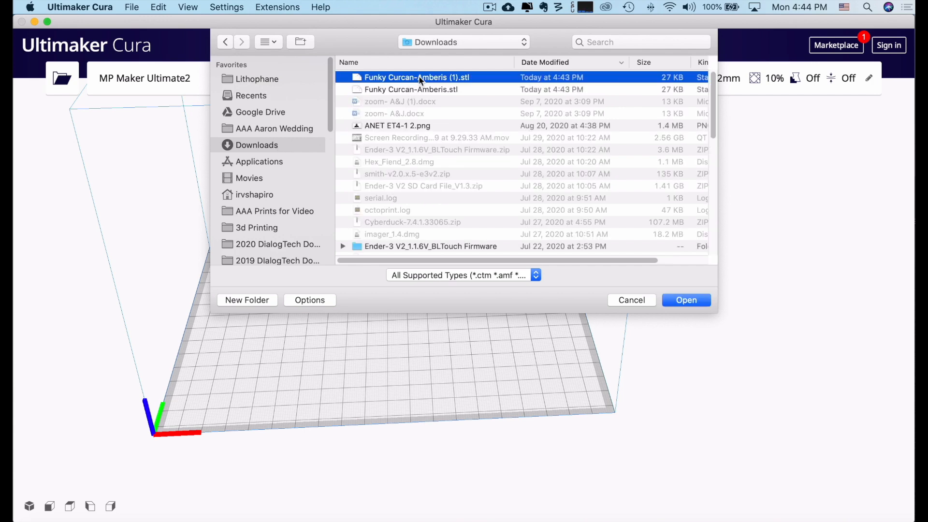
left_click(692, 300)
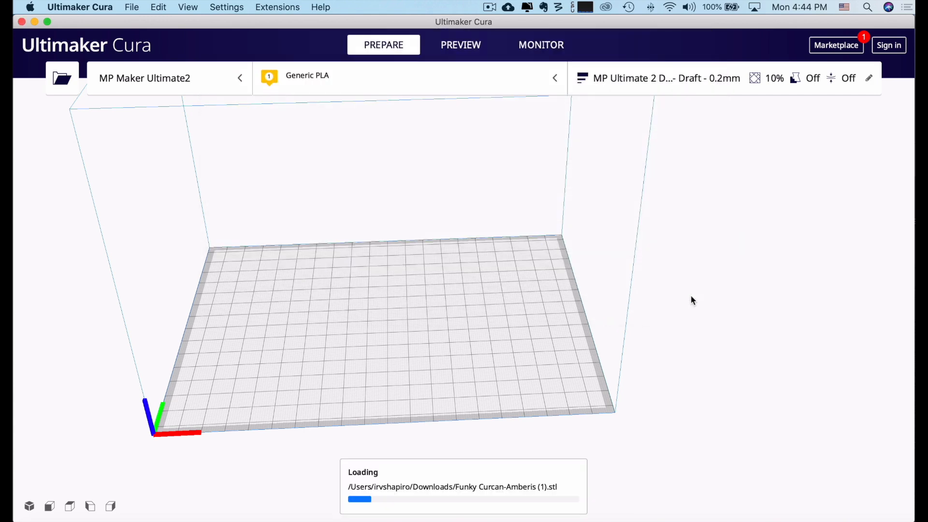
Select the apple outline model on the build plate and open its Scale settings
right_click_drag(552, 346, 571, 387)
right_click_drag(573, 369, 538, 302)
left_click(542, 302)
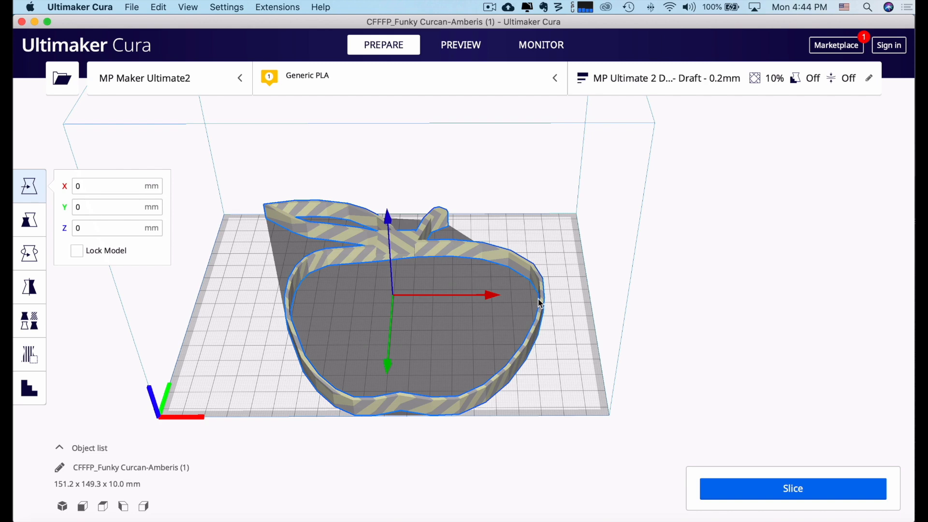
left_click(37, 220)
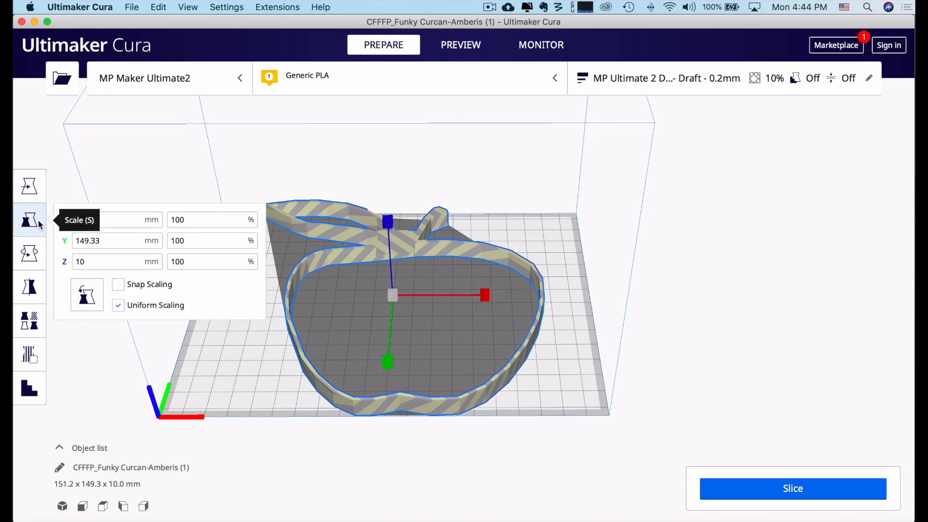